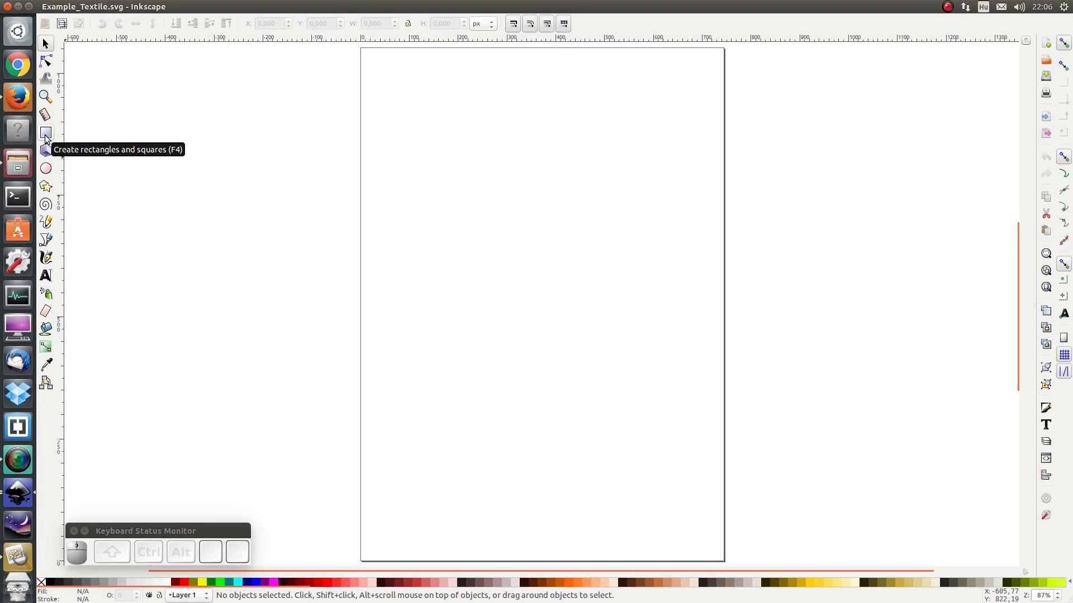
Draw a square about 224 px wide in the page's upper-left corner and fill it with the Cloth (bitmap) pattern.
{"action": "left_click", "coordinate": [46, 135]}
{"action": "mouse_move", "coordinate": [374, 63]}
{"action": "left_mouse_down"}
{"action": "mouse_move", "coordinate": [410, 108]}
{"action": "mouse_move", "coordinate": [488, 153]}
{"action": "mouse_move", "coordinate": [483, 172]}
{"action": "left_mouse_up"}
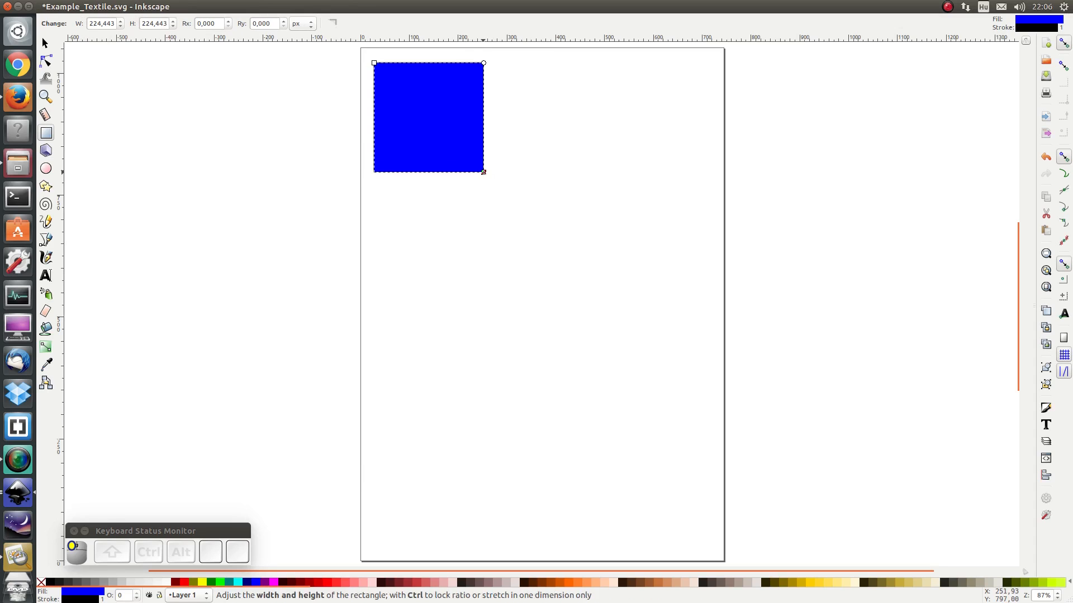
{"action": "left_click", "coordinate": [1042, 413]}
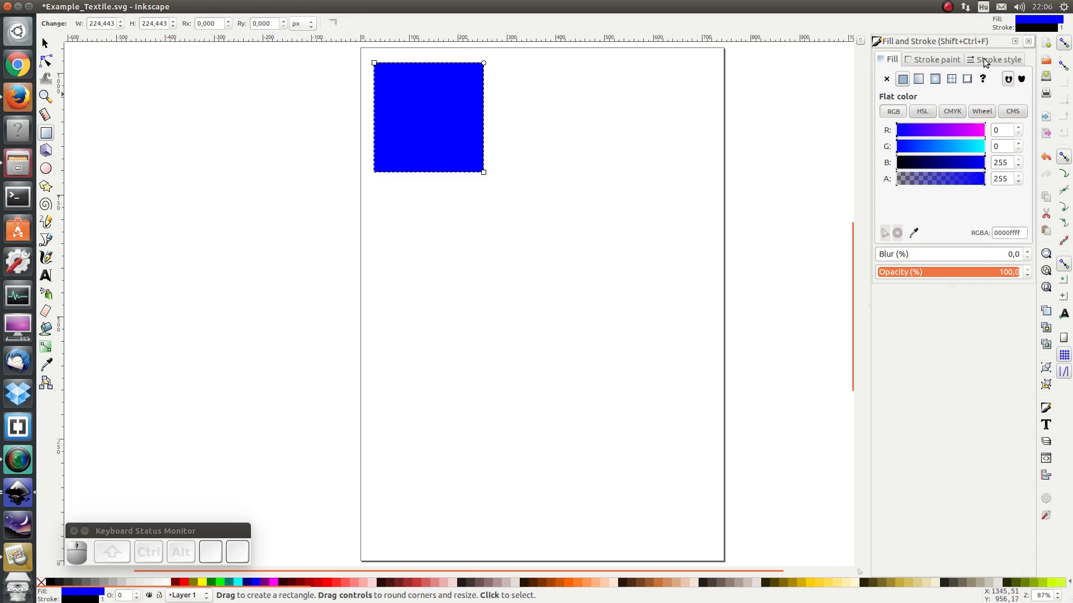
{"action": "left_click", "coordinate": [950, 80]}
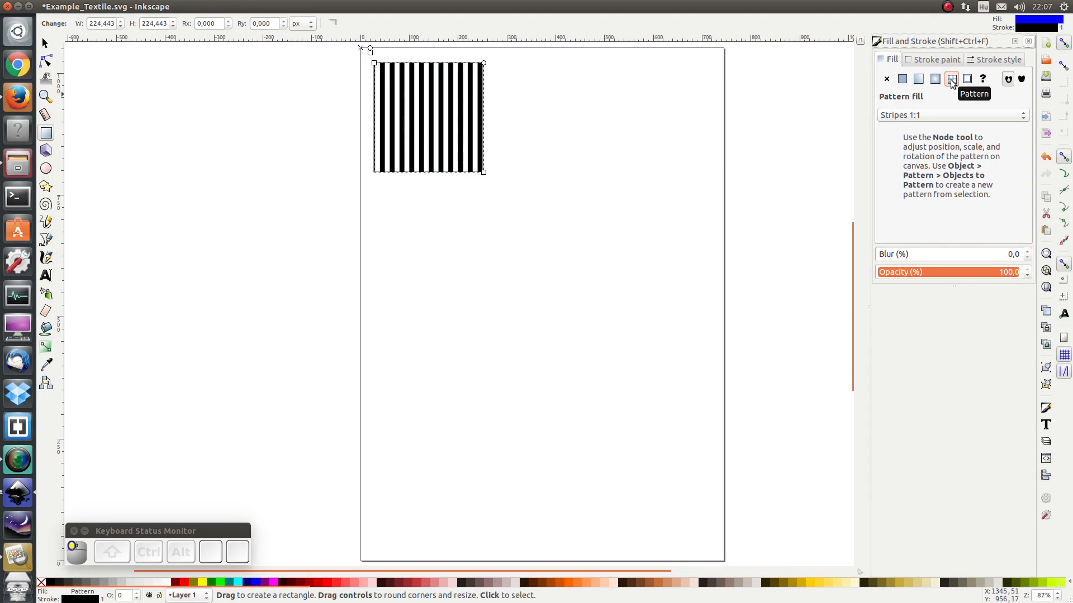
{"action": "left_click", "coordinate": [929, 115]}
{"action": "scroll", "coordinate": [903, 360], "scroll_direction": "down", "scroll_amount": 2}
{"action": "scroll", "coordinate": [904, 359], "scroll_direction": "down", "scroll_amount": 2}
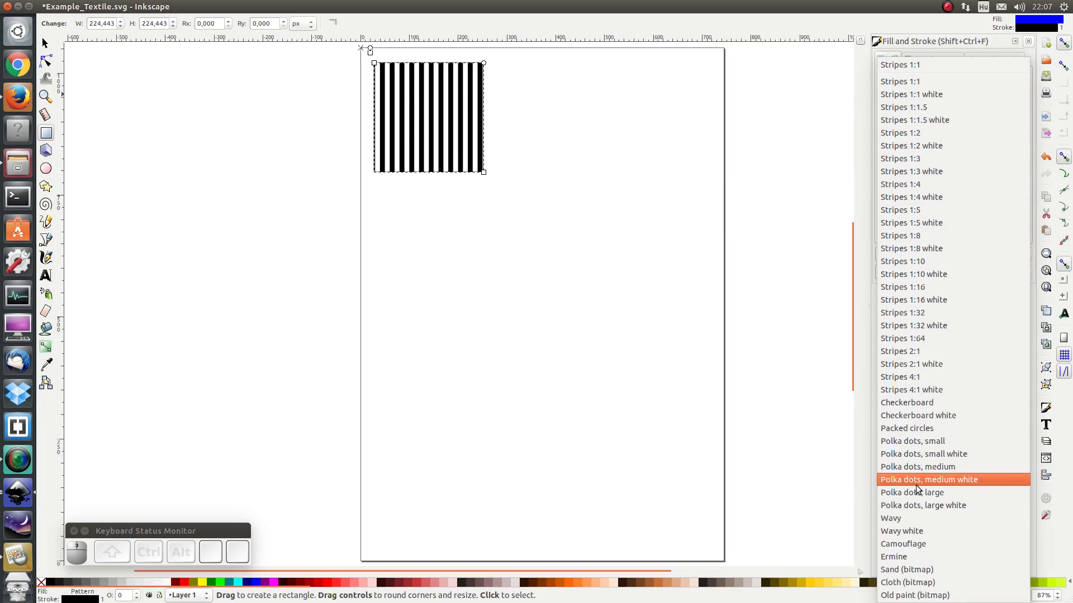
{"action": "left_click", "coordinate": [908, 583]}
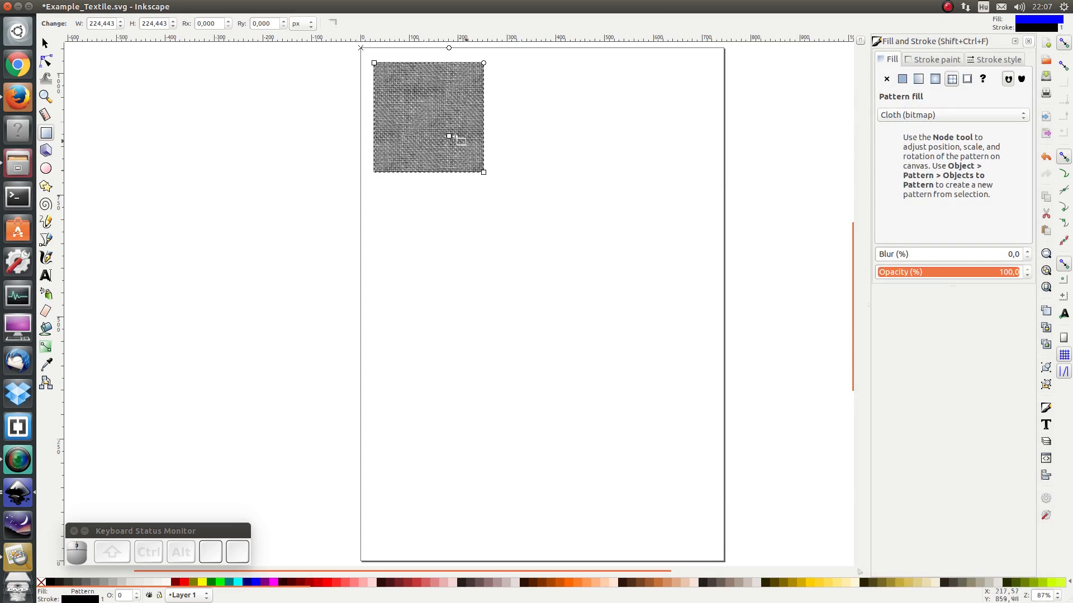
Scale the cloth-patterned square down to about 191 × 190 px.
{"action": "left_click", "coordinate": [46, 43]}
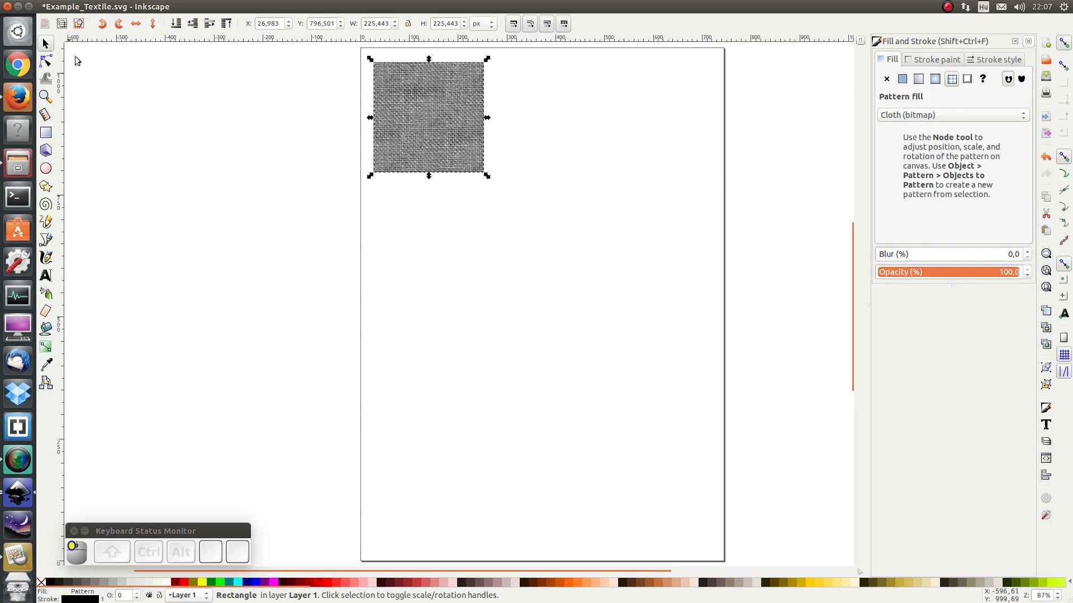
{"action": "left_click_drag", "start_coordinate": [487, 176], "coordinate": [471, 159]}
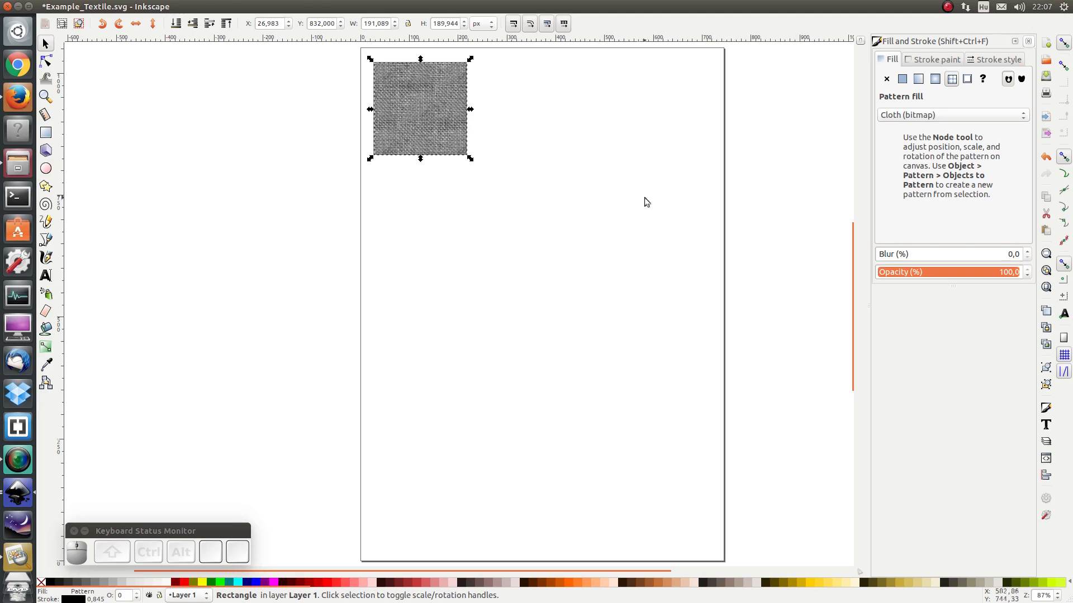
Create a new filter in the Filter Editor and name it "coloured cloth".
{"action": "left_click", "coordinate": [225, 7]}
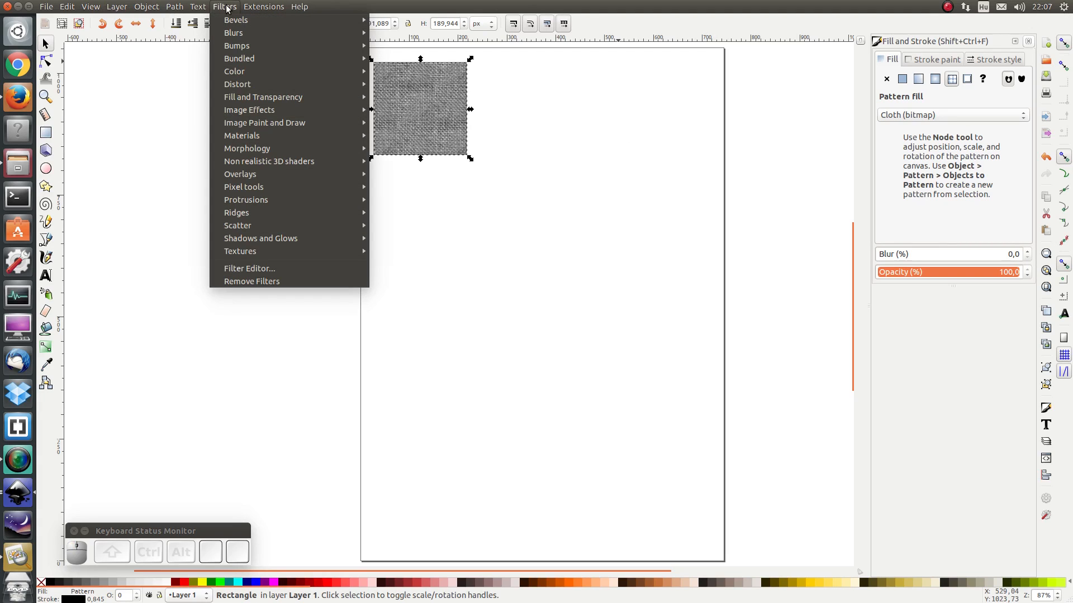
{"action": "left_click", "coordinate": [243, 272]}
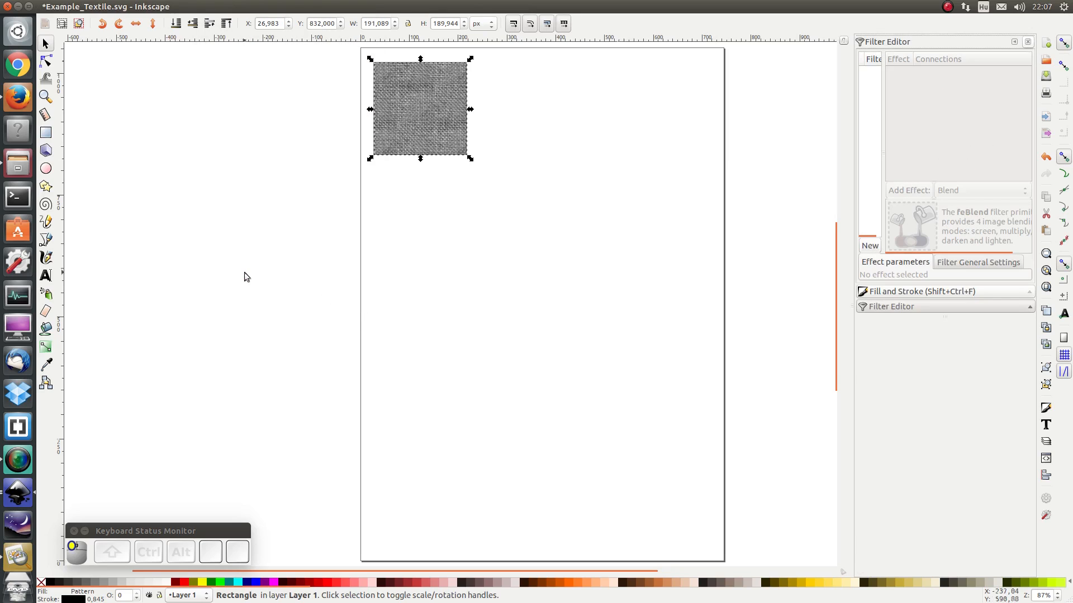
{"action": "left_click", "coordinate": [869, 246]}
{"action": "mouse_move", "coordinate": [852, 146]}
{"action": "left_mouse_down"}
{"action": "mouse_move", "coordinate": [742, 157]}
{"action": "mouse_move", "coordinate": [838, 152]}
{"action": "left_mouse_up"}
{"action": "left_click", "coordinate": [780, 75]}
{"action": "type", "text": "colour"}
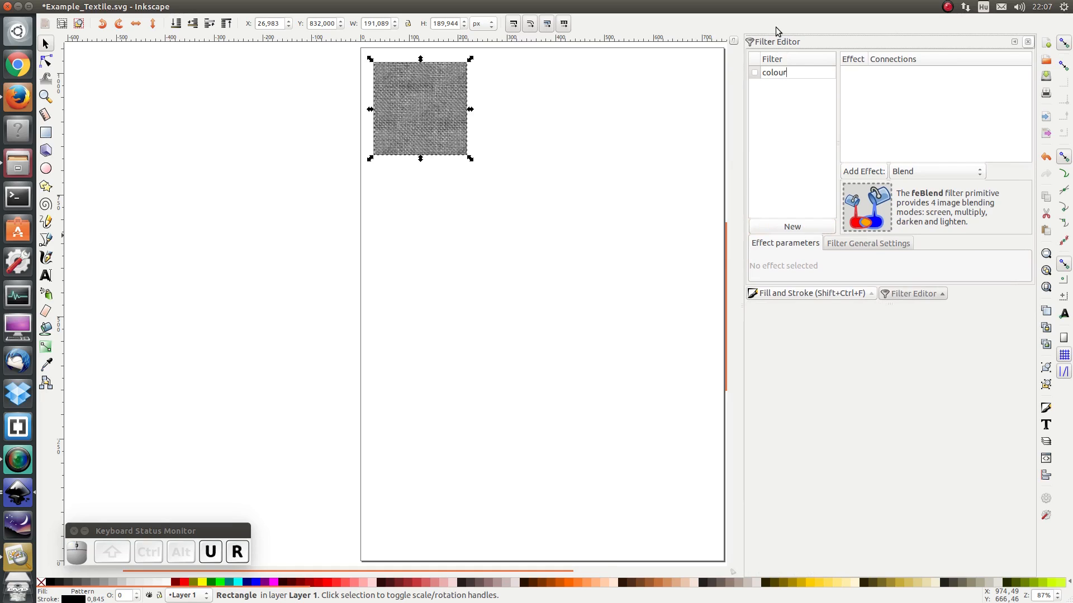
{"action": "type", "text": "ed cloth"}
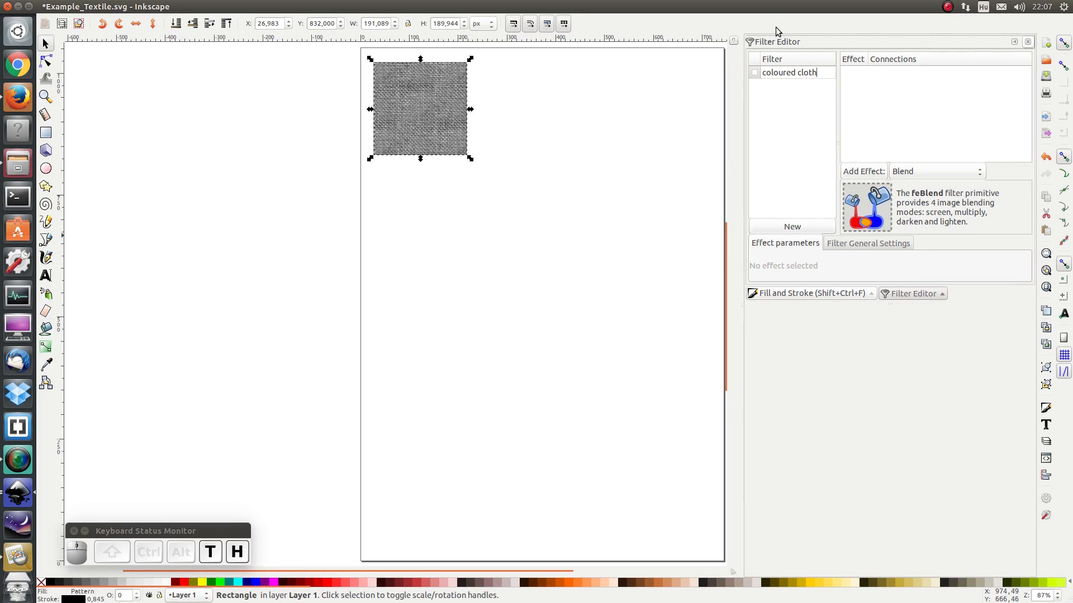
{"action": "key", "text": "Return"}
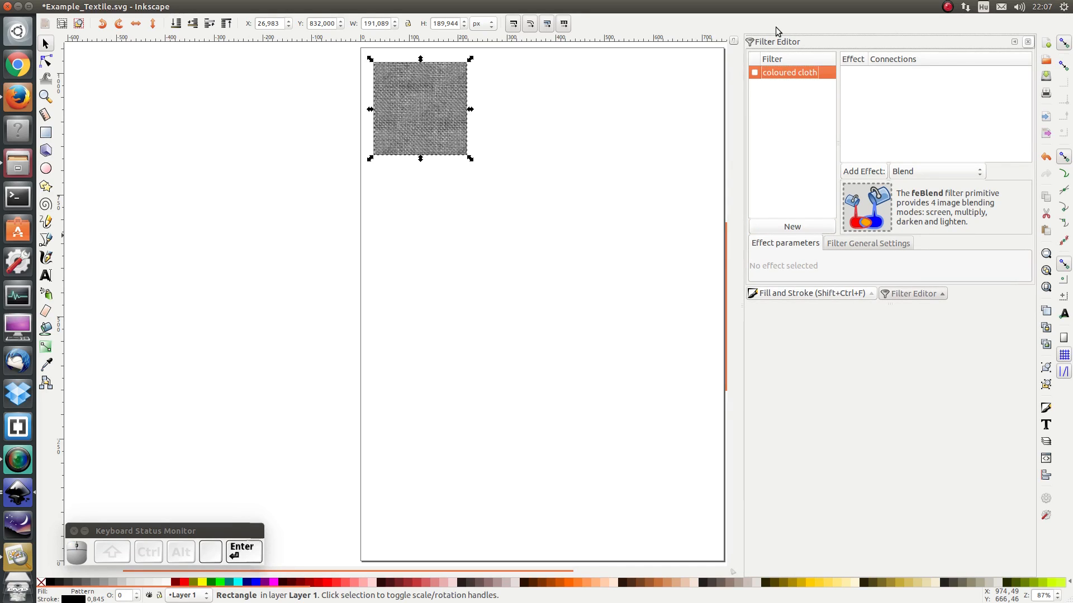
Add a Flood effect to the coloured cloth filter and set its flood color to pure bright green.
{"action": "left_click", "coordinate": [924, 172]}
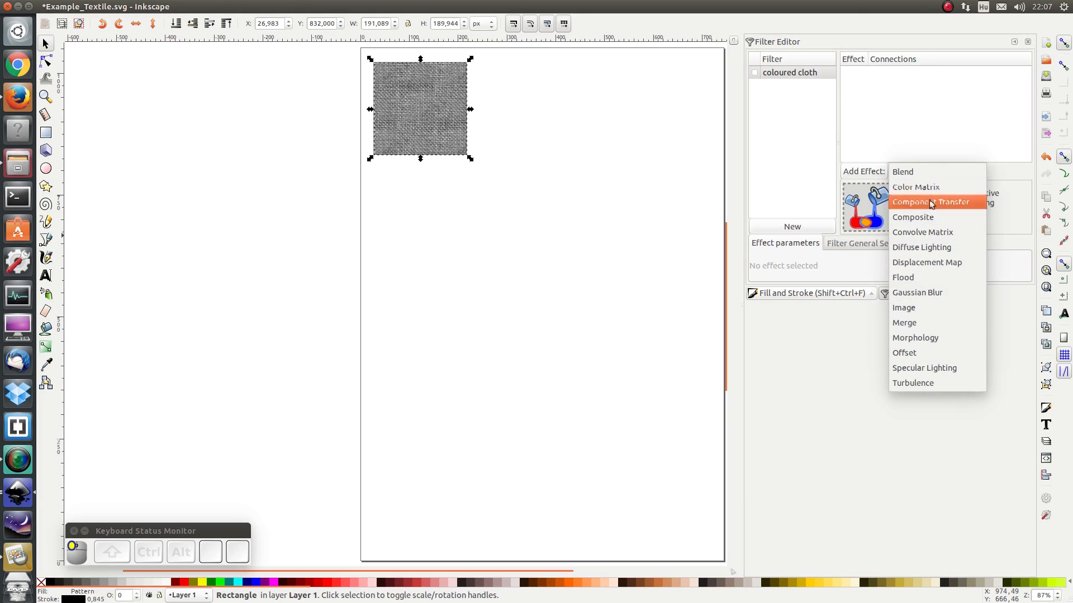
{"action": "left_click", "coordinate": [935, 278]}
{"action": "left_click", "coordinate": [876, 174]}
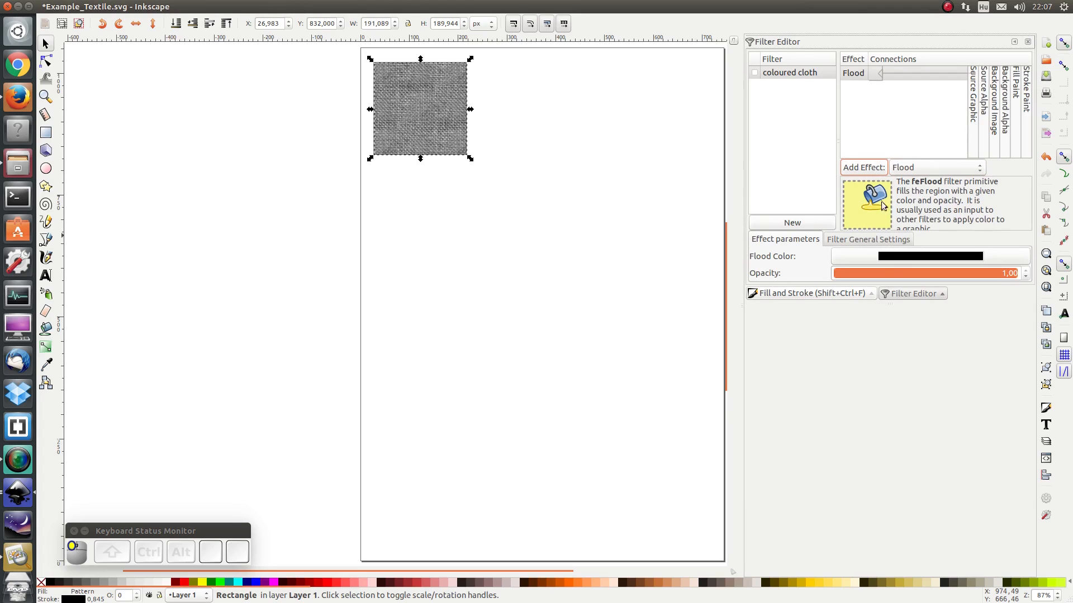
{"action": "left_click", "coordinate": [895, 256]}
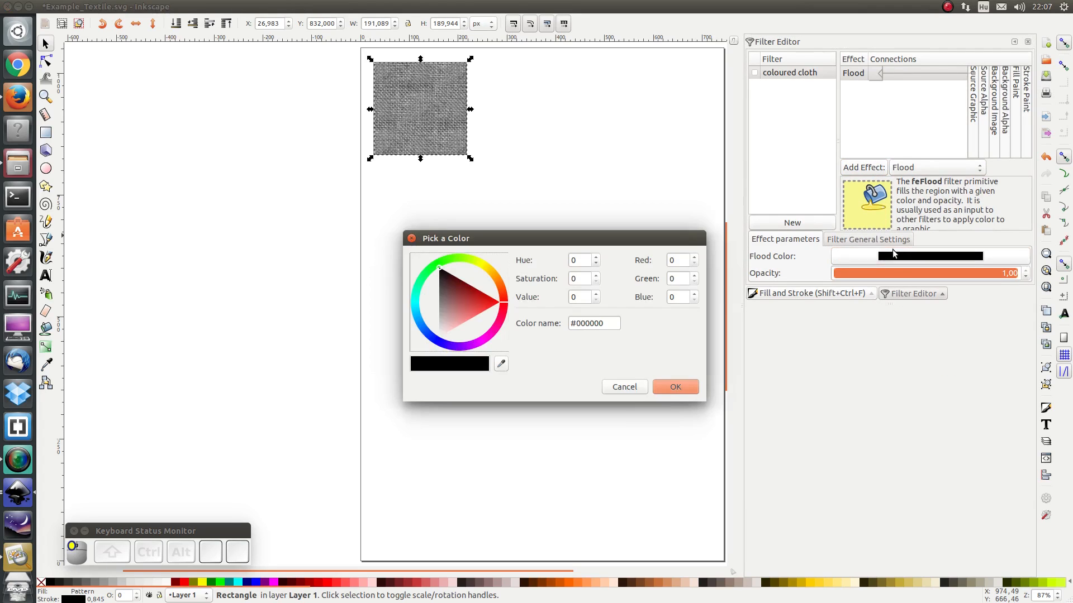
{"action": "left_click", "coordinate": [438, 267]}
{"action": "left_click", "coordinate": [439, 271]}
{"action": "left_click", "coordinate": [677, 387]}
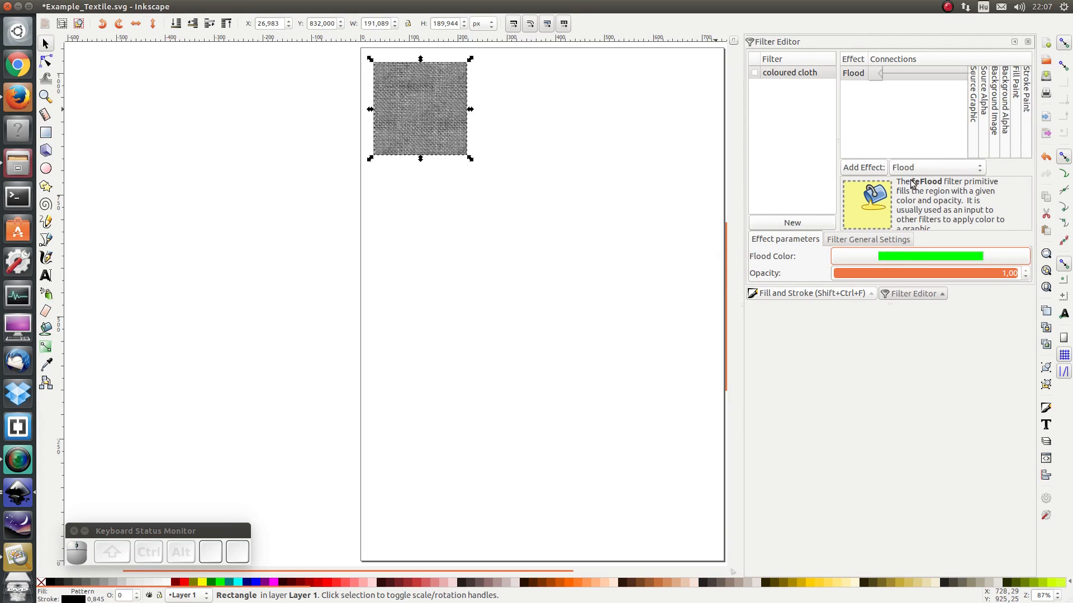
Add a Blend effect after the Flood and connect its second input to Source Graphic.
{"action": "left_click", "coordinate": [910, 167]}
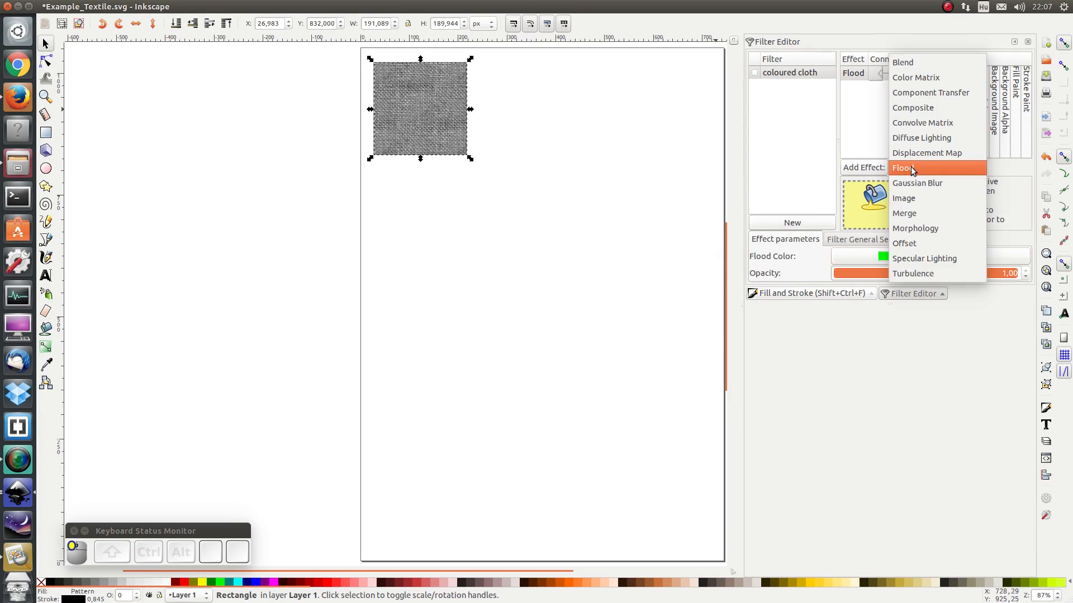
{"action": "left_click", "coordinate": [913, 62]}
{"action": "left_click", "coordinate": [863, 168]}
{"action": "left_click_drag", "start_coordinate": [879, 103], "coordinate": [974, 102]}
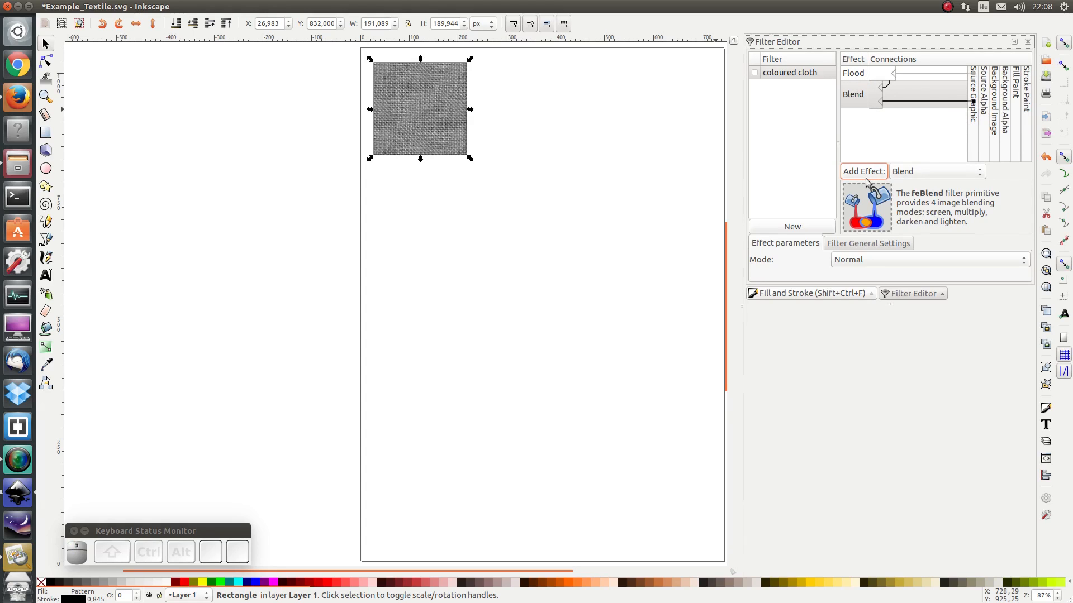
Set the Blend mode to Multiply and apply the coloured cloth filter to the square.
{"action": "left_click", "coordinate": [849, 261]}
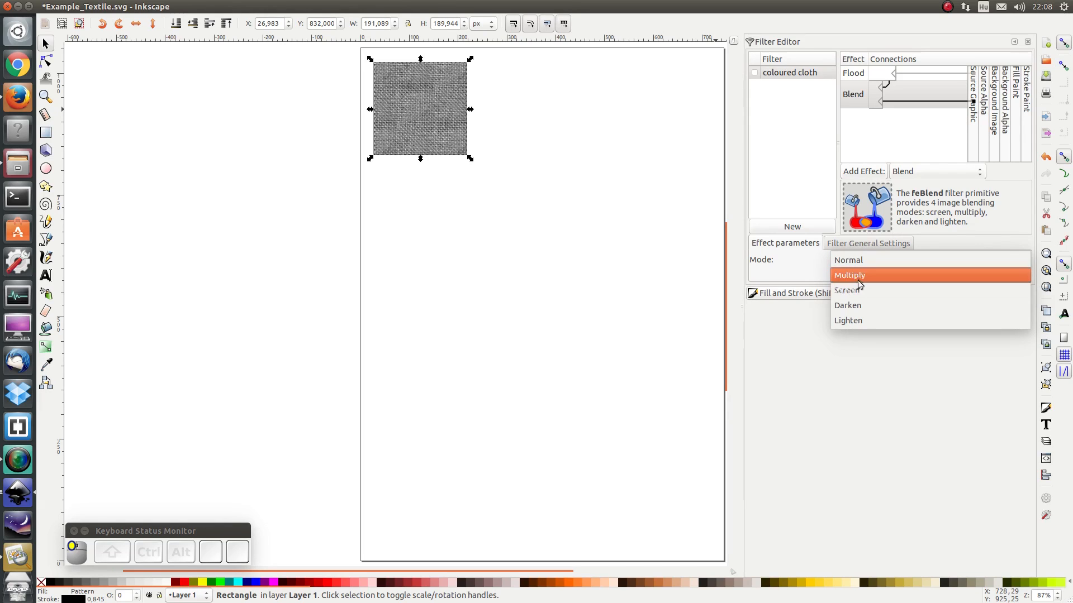
{"action": "left_click", "coordinate": [860, 274]}
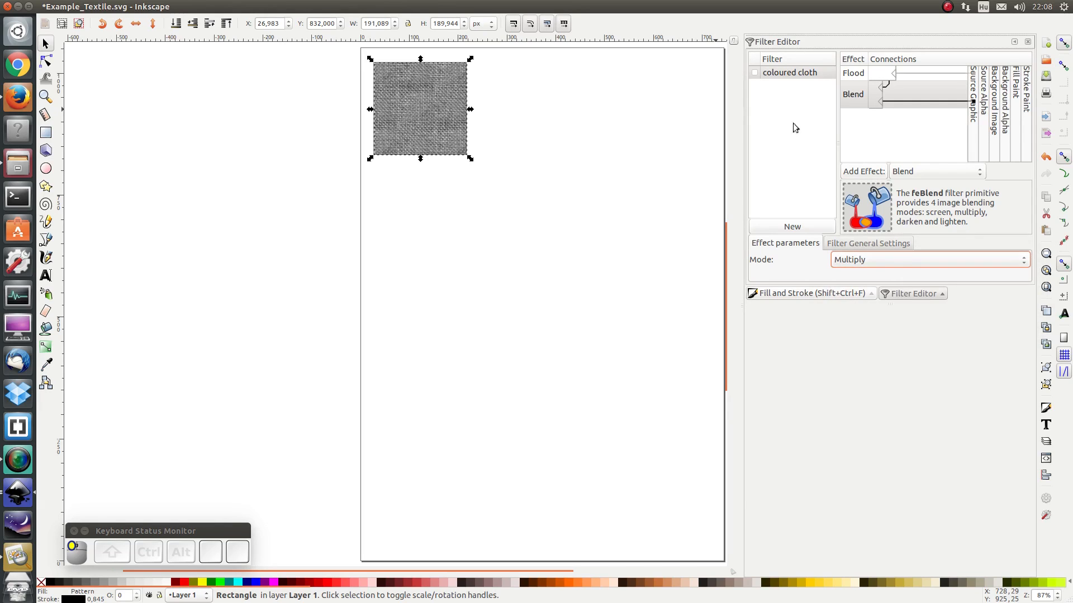
{"action": "left_click", "coordinate": [754, 73]}
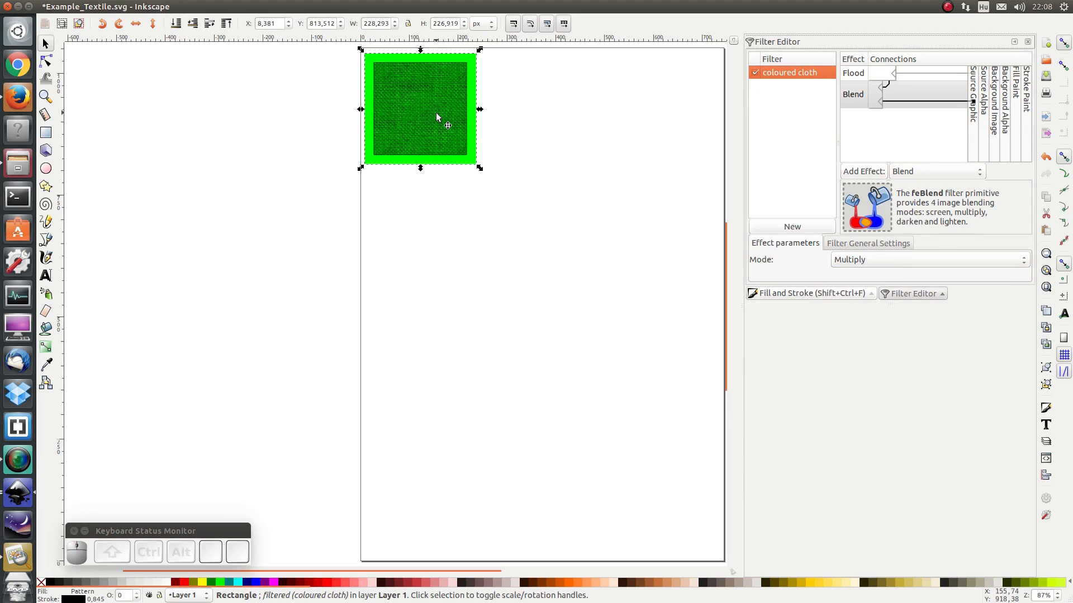
Draw a second rectangle about 210 × 224 px below the green cloth square.
{"action": "left_click", "coordinate": [823, 294]}
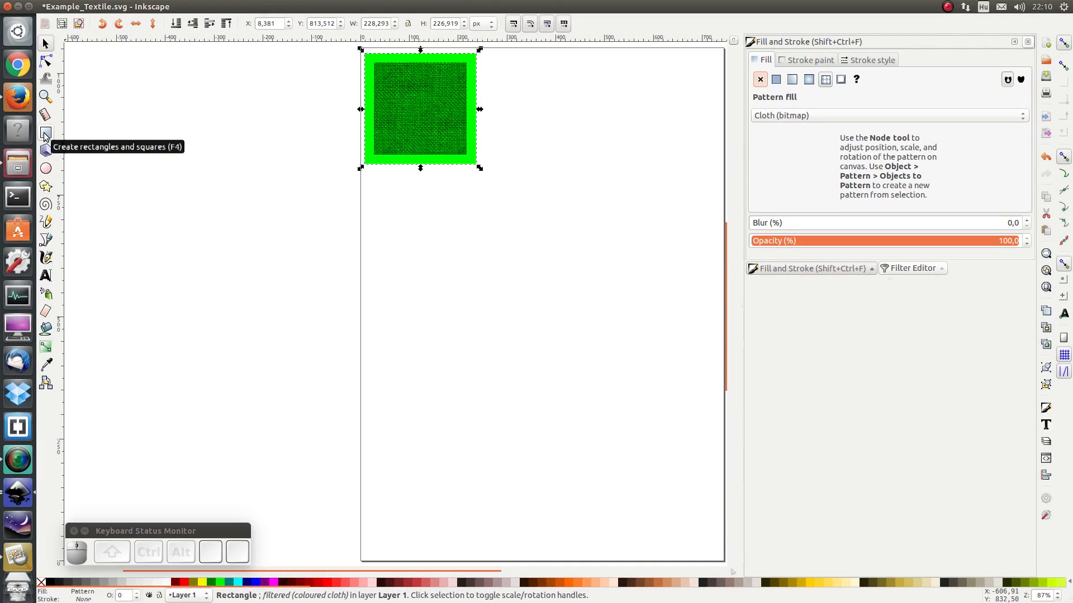
{"action": "left_click", "coordinate": [46, 134]}
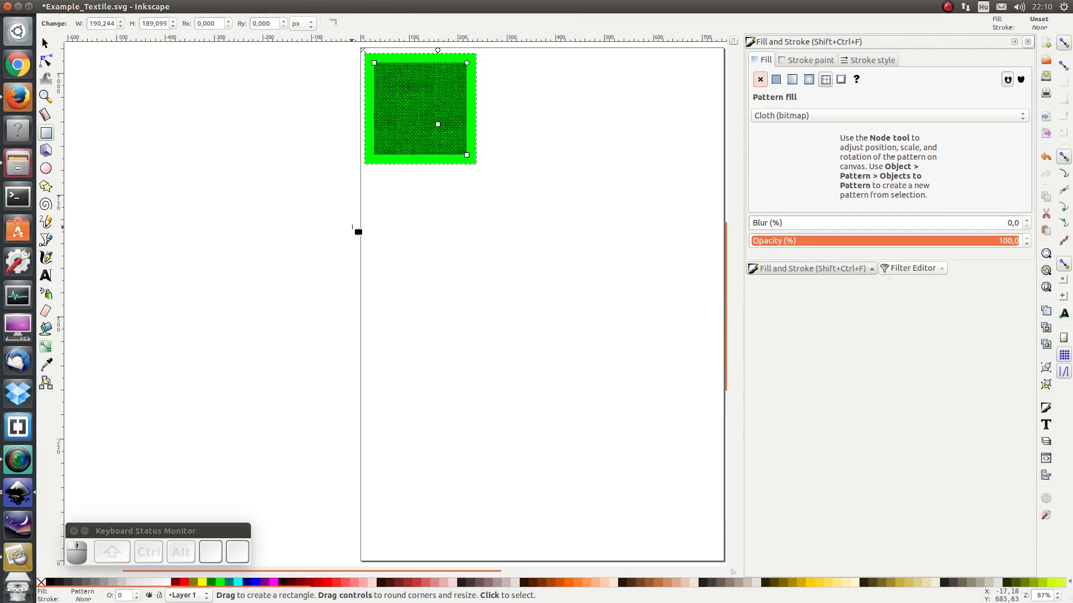
{"action": "left_click_drag", "start_coordinate": [374, 195], "coordinate": [476, 305]}
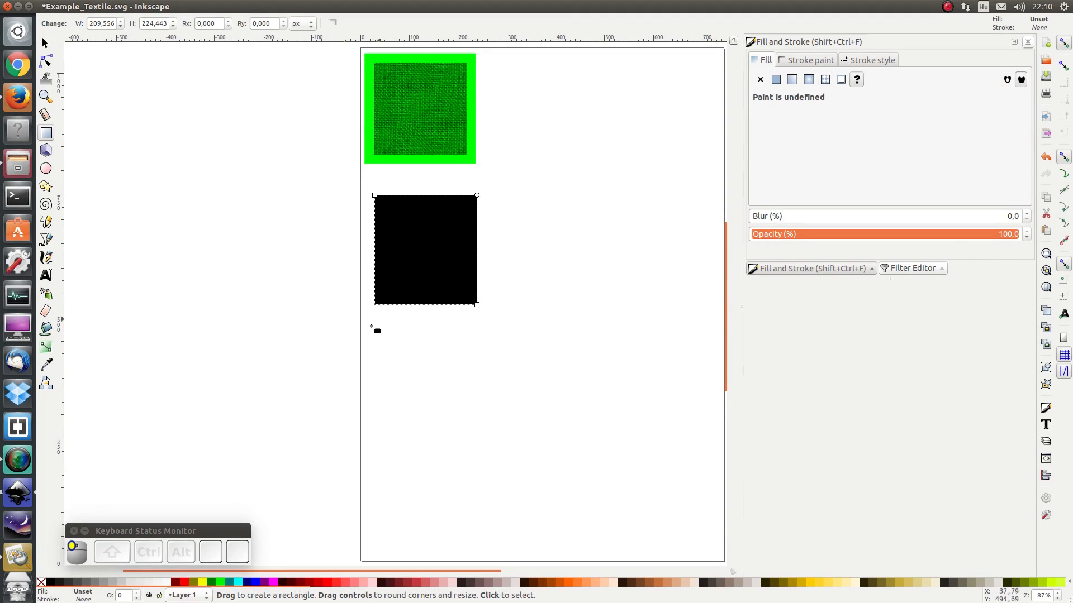
Give the second rectangle a flat blue fill, RGBA 0000ffff.
{"action": "left_click", "coordinate": [803, 63]}
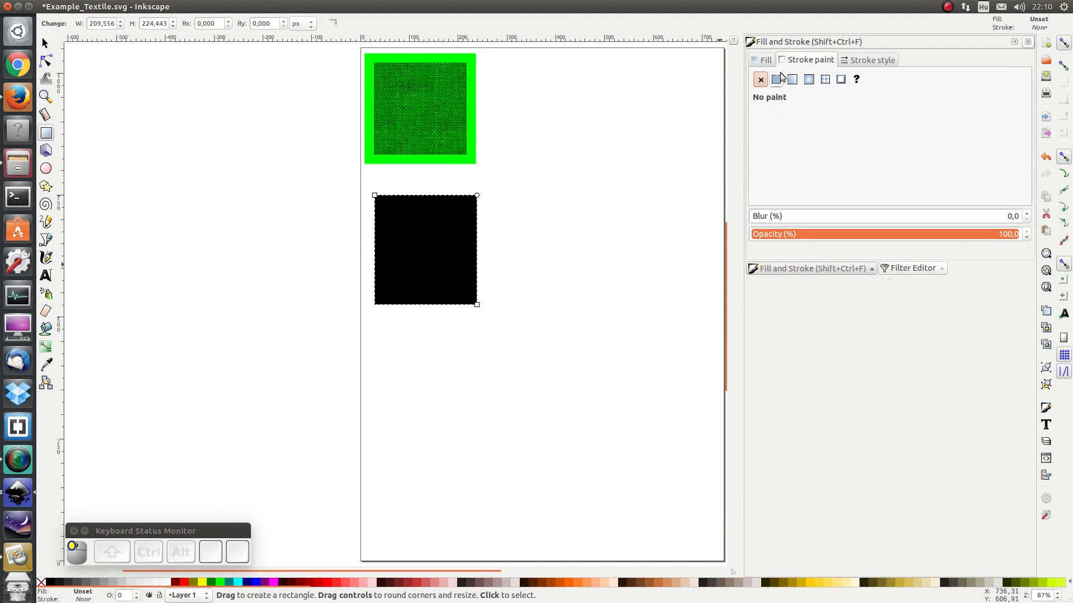
{"action": "left_click", "coordinate": [763, 63]}
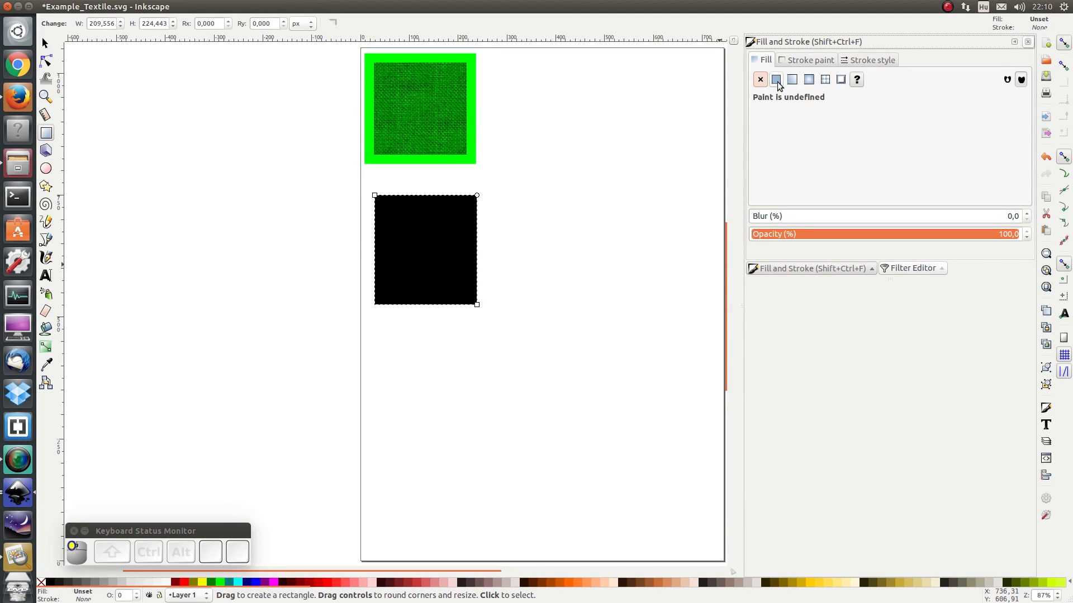
{"action": "left_click", "coordinate": [776, 79]}
{"action": "left_click_drag", "start_coordinate": [914, 167], "coordinate": [1004, 168]}
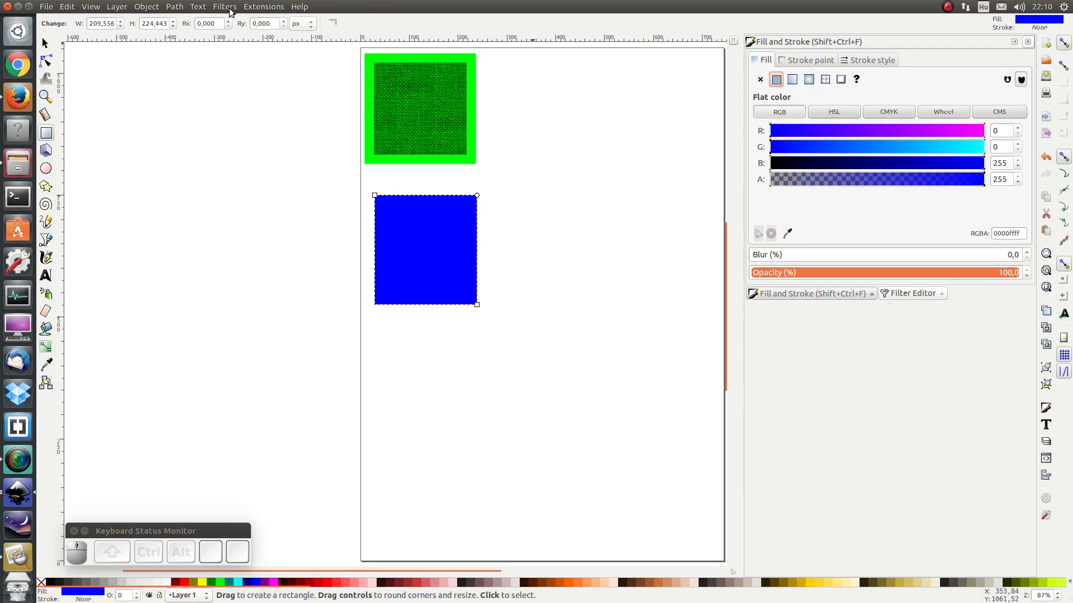
Apply the Film Grain image effect filter to the blue rectangle.
{"action": "left_click", "coordinate": [225, 7]}
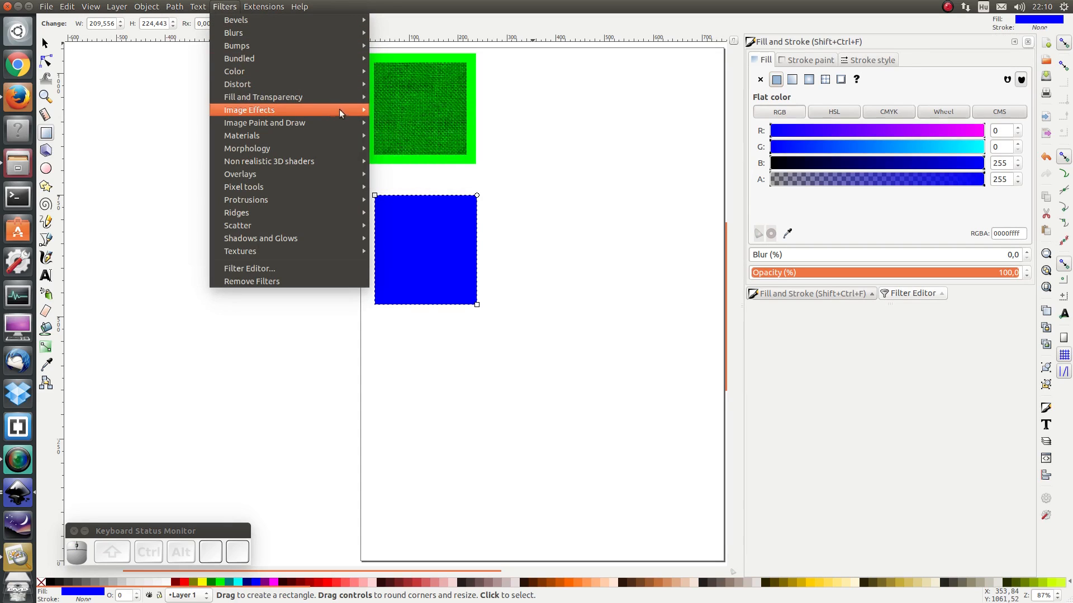
{"action": "mouse_move", "coordinate": [330, 109]}
{"action": "left_click", "coordinate": [390, 136]}
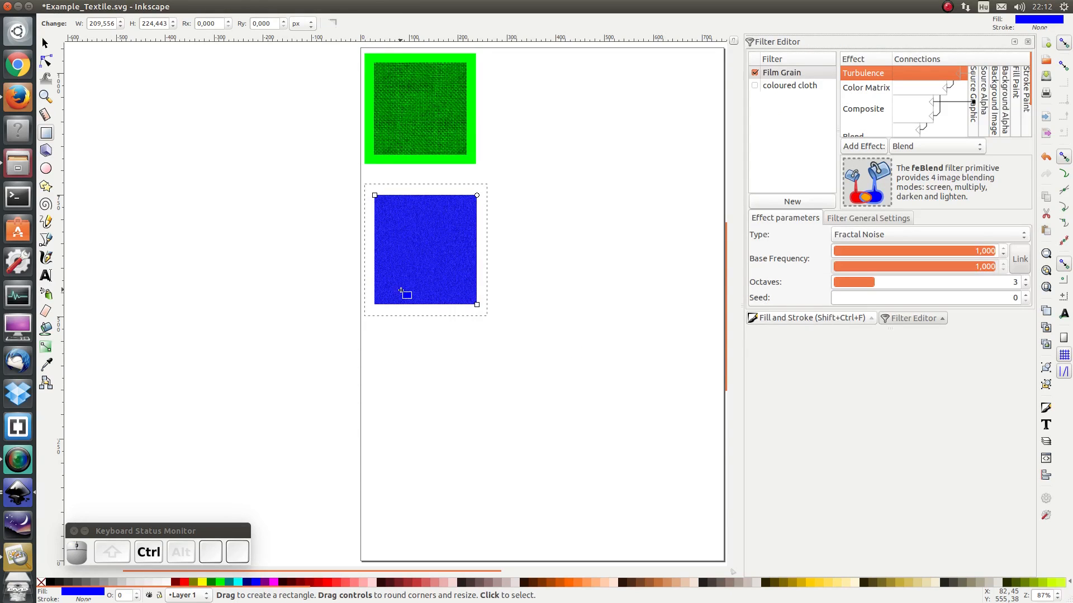
Duplicate the blue rectangle in place and remove the Film Grain filter from the copy.
{"action": "left_click", "coordinate": [46, 43]}
{"action": "key", "text": "ctrl"}
{"action": "key", "text": "ctrl+d"}
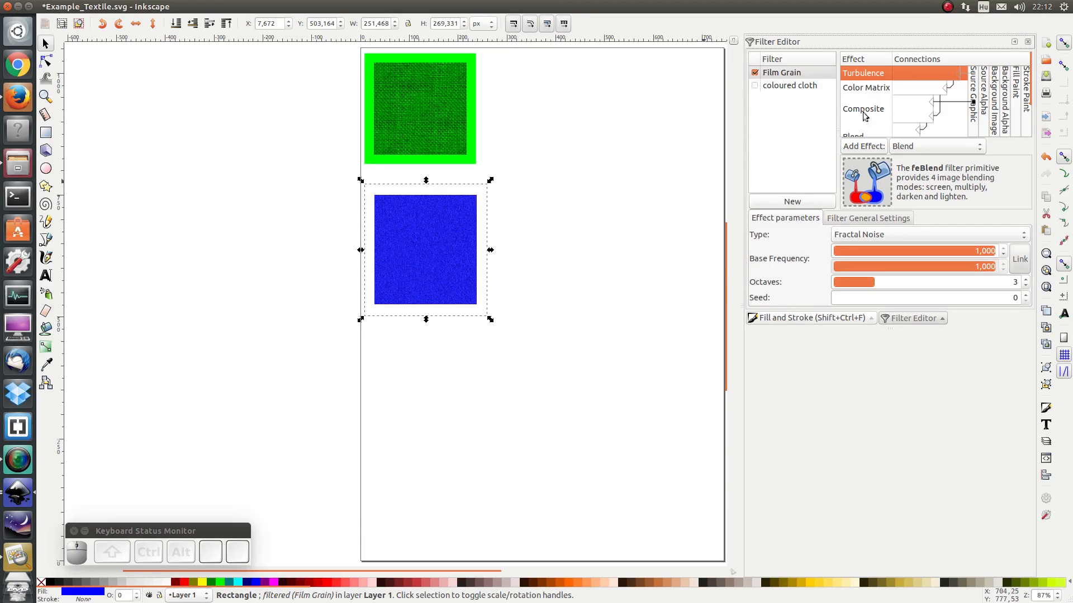
{"action": "left_click", "coordinate": [755, 73]}
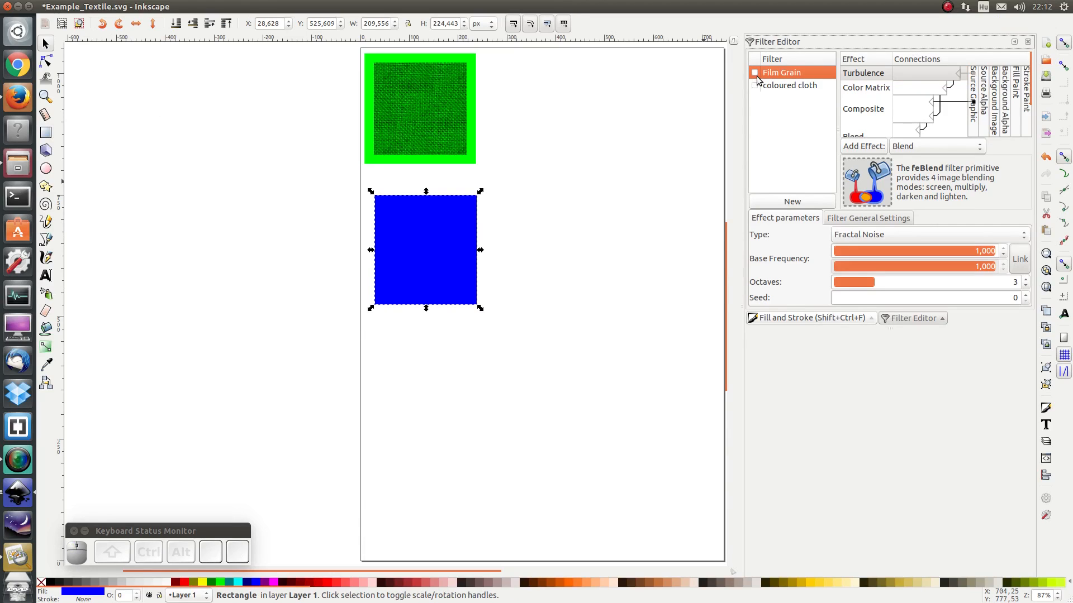
Fill the rectangle copy with the Stripes 1:1 pattern.
{"action": "left_click", "coordinate": [822, 321]}
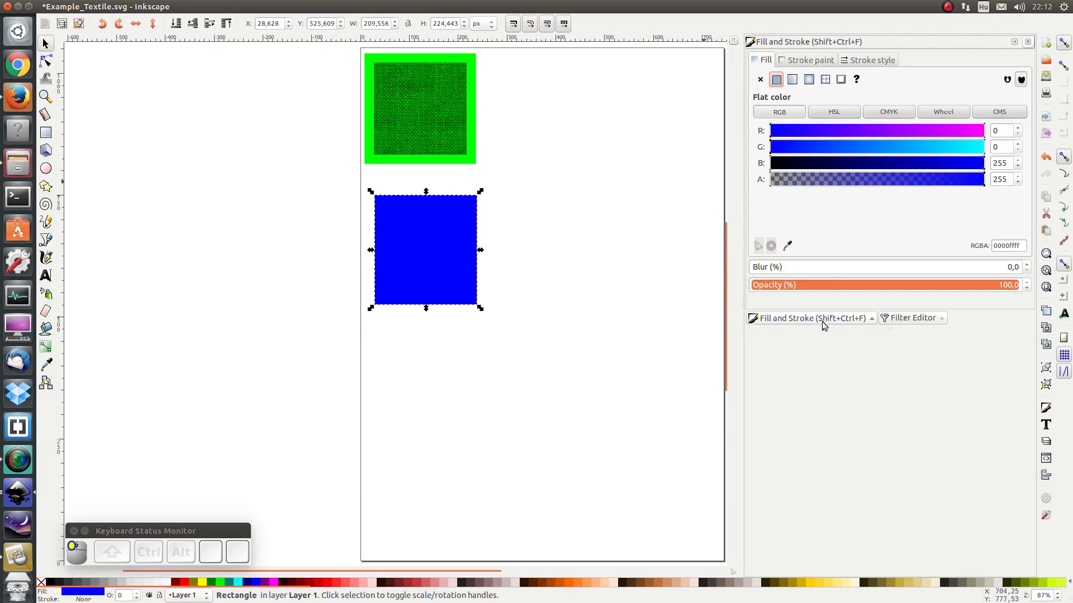
{"action": "left_click", "coordinate": [825, 80]}
{"action": "left_click", "coordinate": [825, 120]}
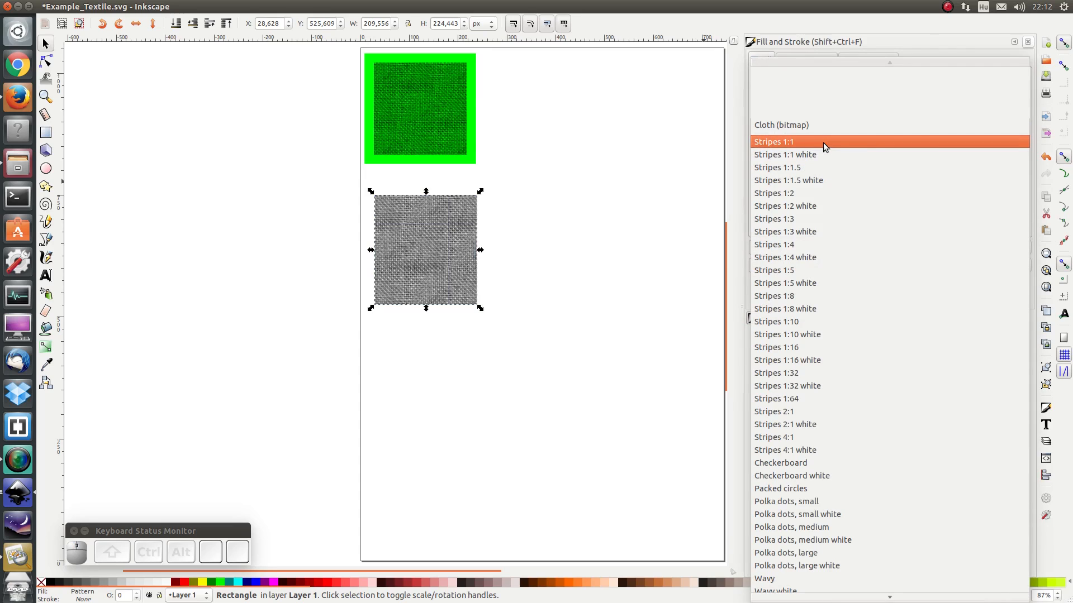
{"action": "left_click", "coordinate": [823, 142]}
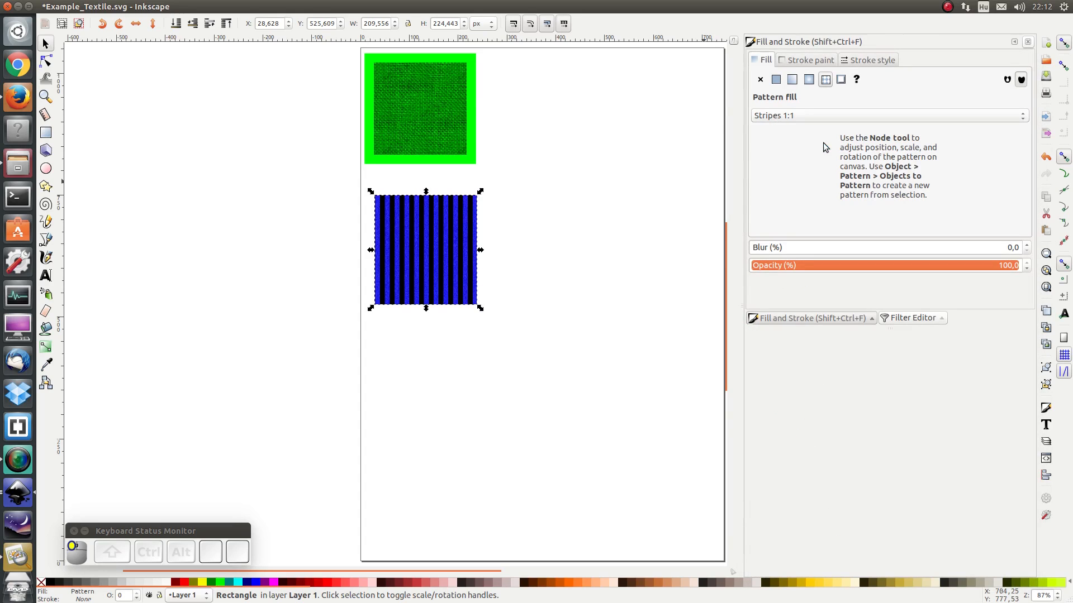
Reposition the Stripes 1:1 pattern beside the blue rectangle, then shrink and rotate it into very fine slanted stripes.
{"action": "left_click", "coordinate": [45, 64]}
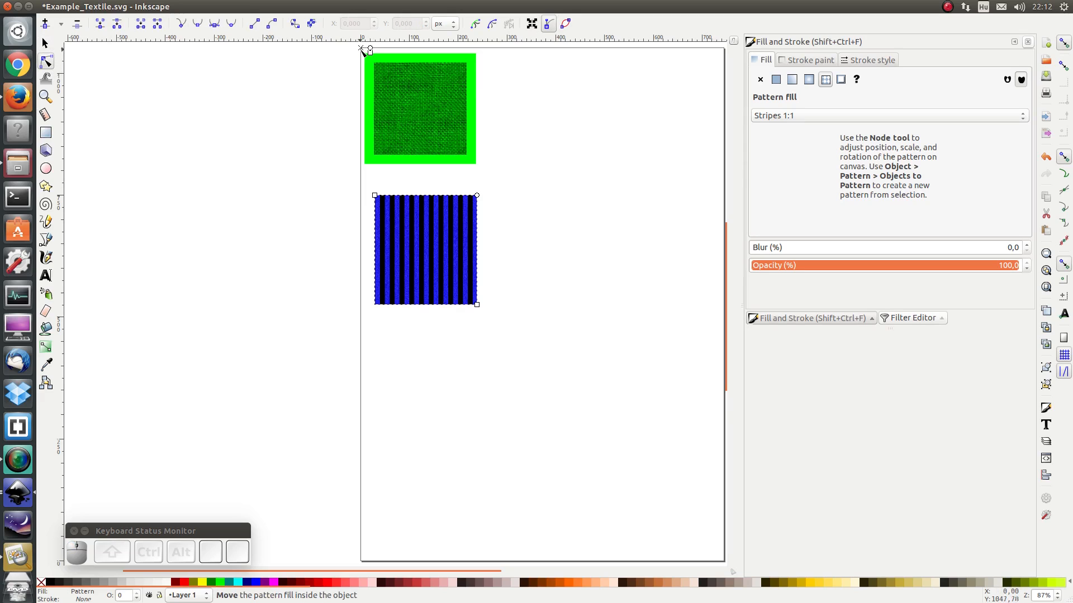
{"action": "left_click_drag", "start_coordinate": [360, 48], "coordinate": [333, 207]}
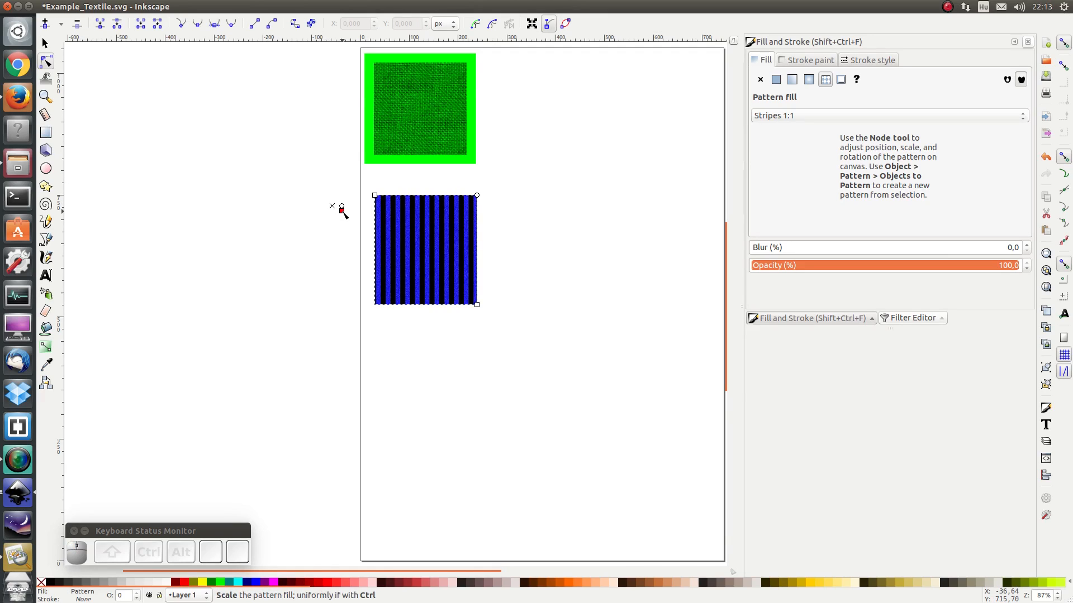
{"action": "left_click_drag", "start_coordinate": [331, 206], "coordinate": [388, 187]}
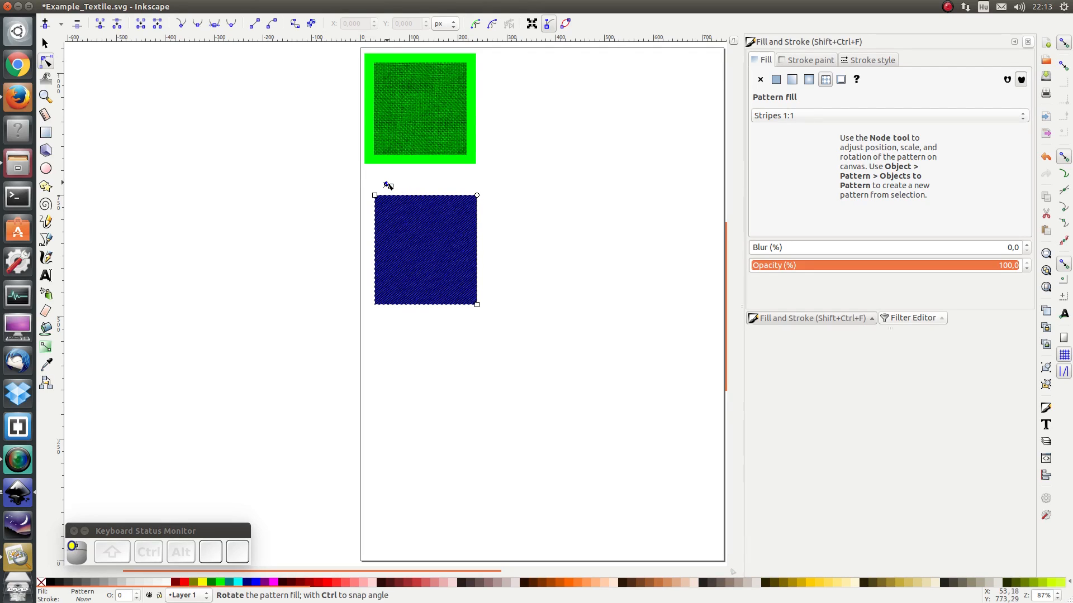
{"action": "left_click_drag", "start_coordinate": [387, 185], "coordinate": [386, 184]}
{"action": "left_click", "coordinate": [320, 201]}
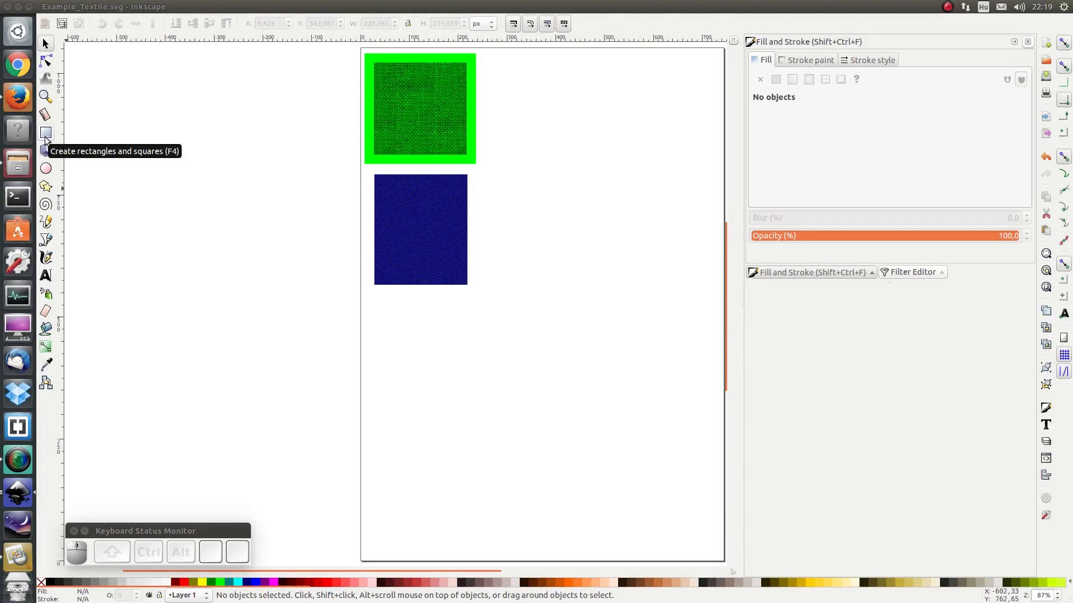
Draw a rectangle about 197 × 207 px below the blue swatch, filled dark brown (HSL 14, 255, 23) with no stroke.
{"action": "left_click", "coordinate": [45, 137]}
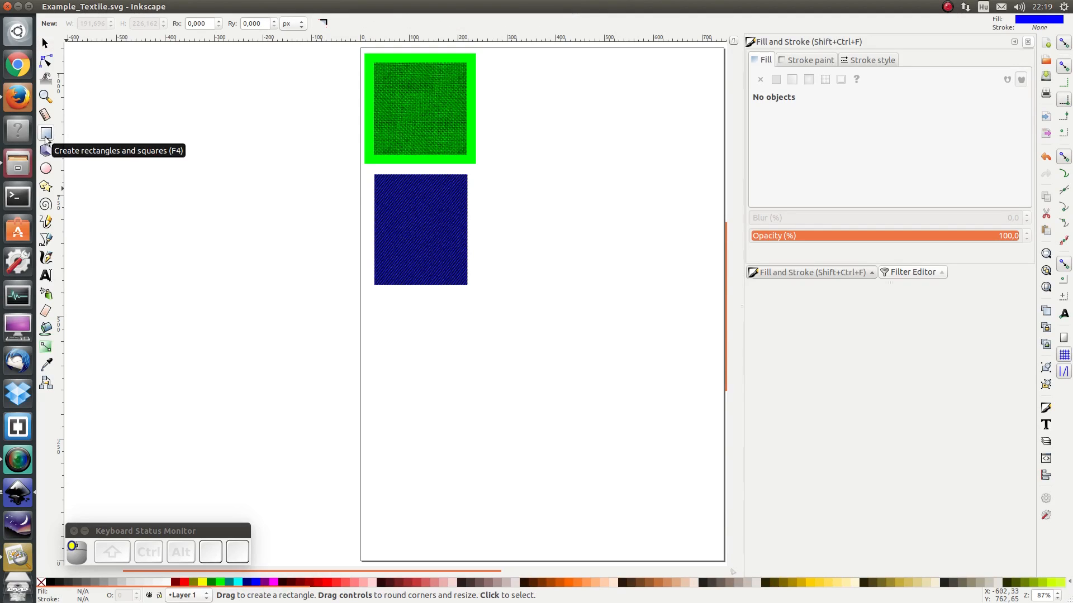
{"action": "mouse_move", "coordinate": [373, 302]}
{"action": "left_mouse_down"}
{"action": "mouse_move", "coordinate": [485, 391]}
{"action": "mouse_move", "coordinate": [470, 403]}
{"action": "left_mouse_up"}
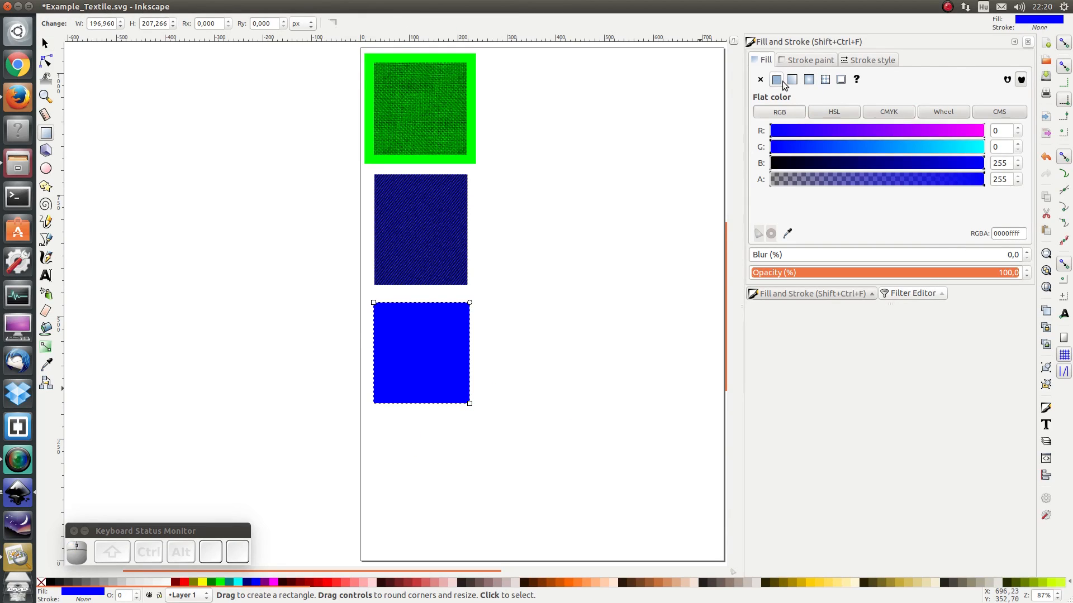
{"action": "left_click", "coordinate": [784, 114]}
{"action": "left_click", "coordinate": [823, 116]}
{"action": "left_click", "coordinate": [778, 130]}
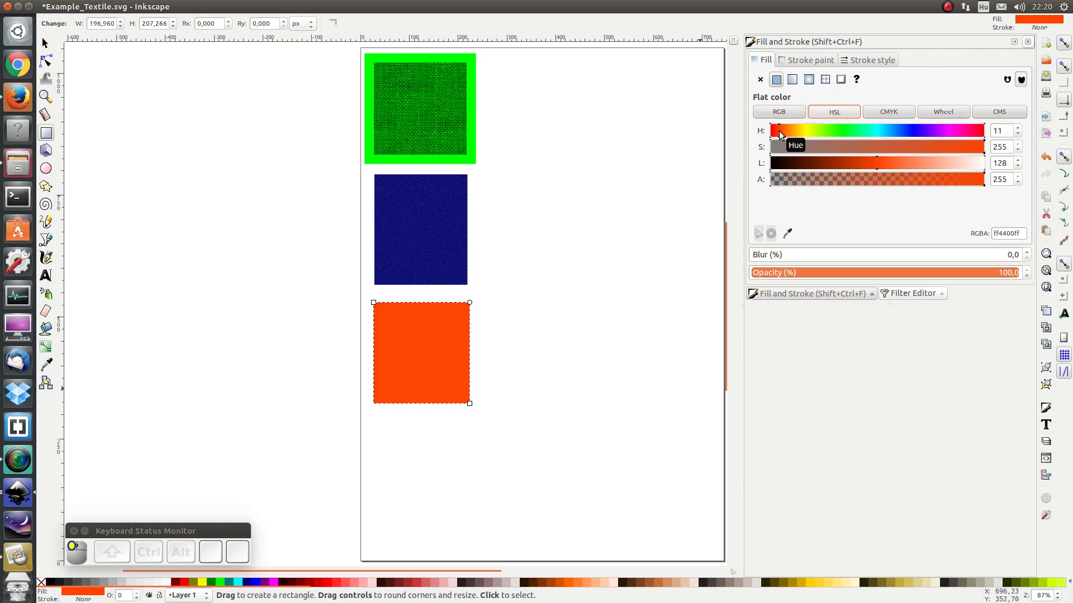
{"action": "left_click_drag", "start_coordinate": [790, 147], "coordinate": [1052, 153]}
{"action": "left_click_drag", "start_coordinate": [835, 166], "coordinate": [794, 163]}
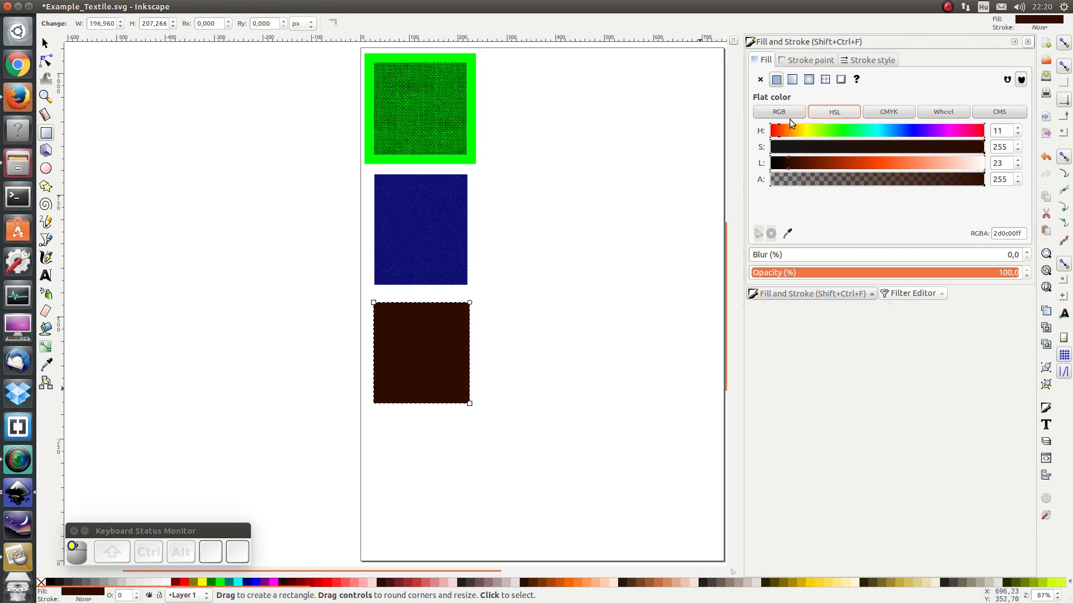
{"action": "left_click_drag", "start_coordinate": [783, 129], "coordinate": [781, 132]}
{"action": "left_click", "coordinate": [781, 59]}
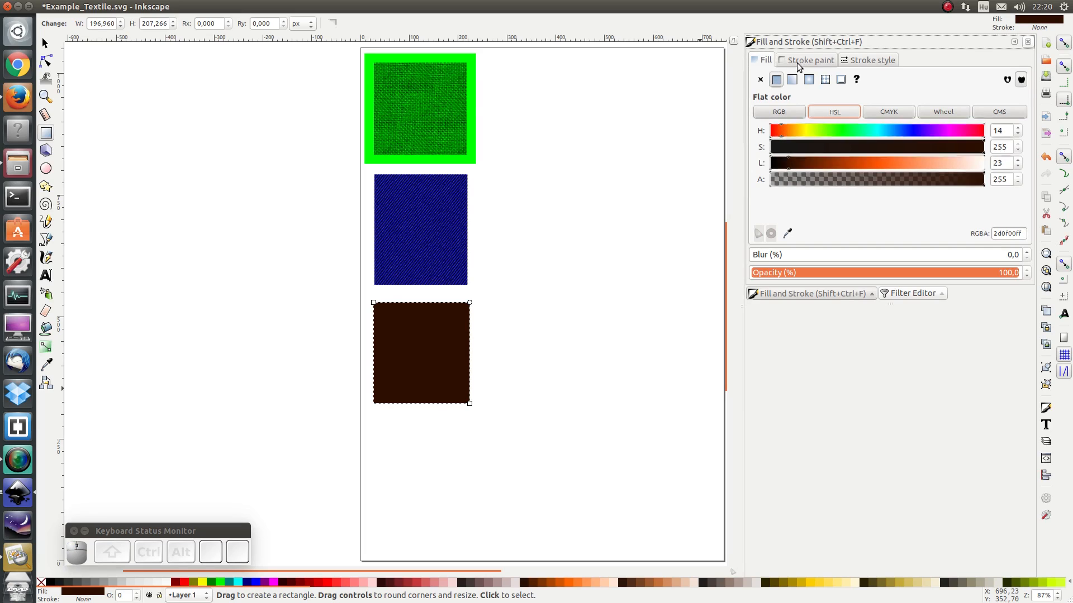
{"action": "left_click", "coordinate": [761, 82]}
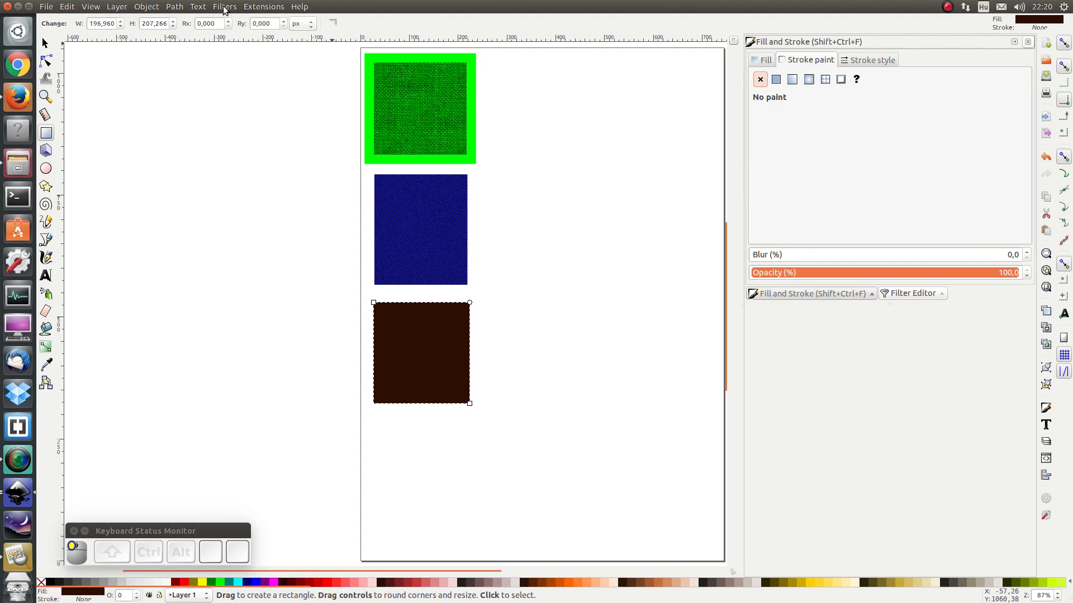
Apply the Embossed Leather bump filter to the brown rectangle.
{"action": "left_click", "coordinate": [224, 7]}
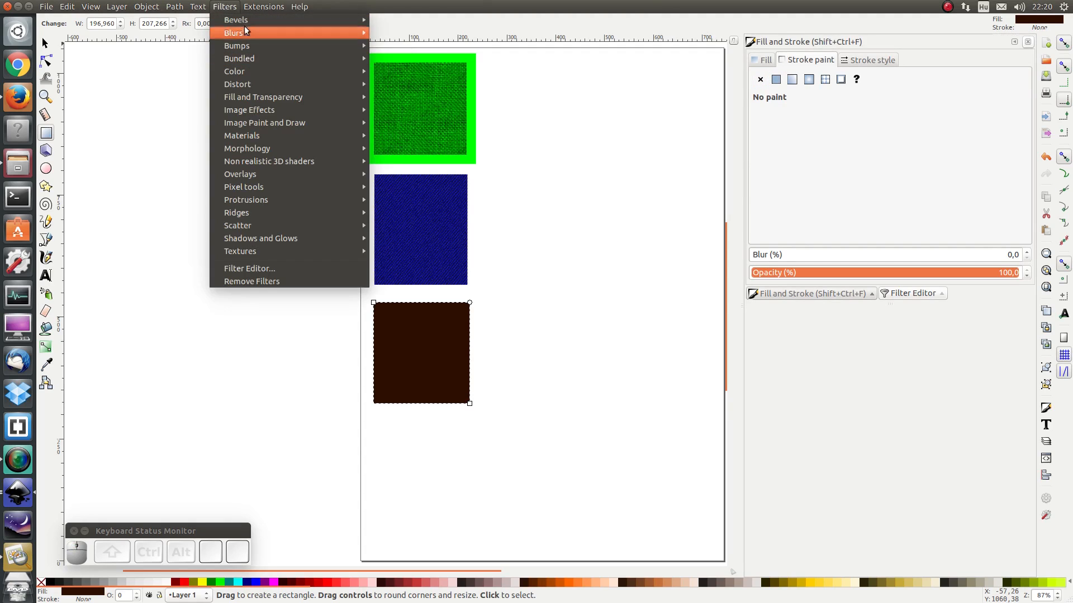
{"action": "mouse_move", "coordinate": [247, 20]}
{"action": "mouse_move", "coordinate": [264, 45]}
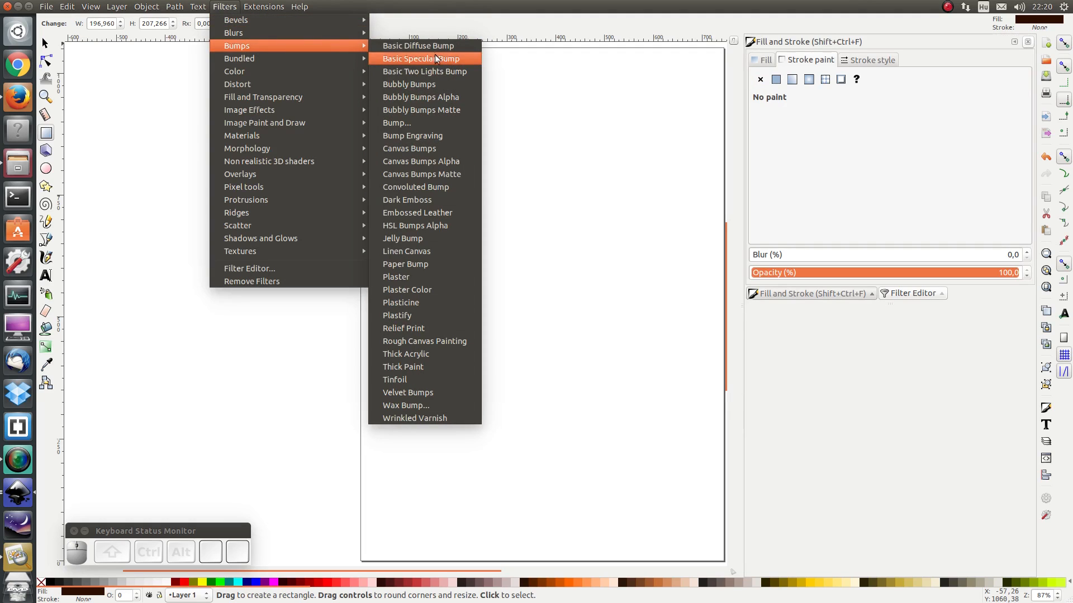
{"action": "left_click", "coordinate": [427, 213]}
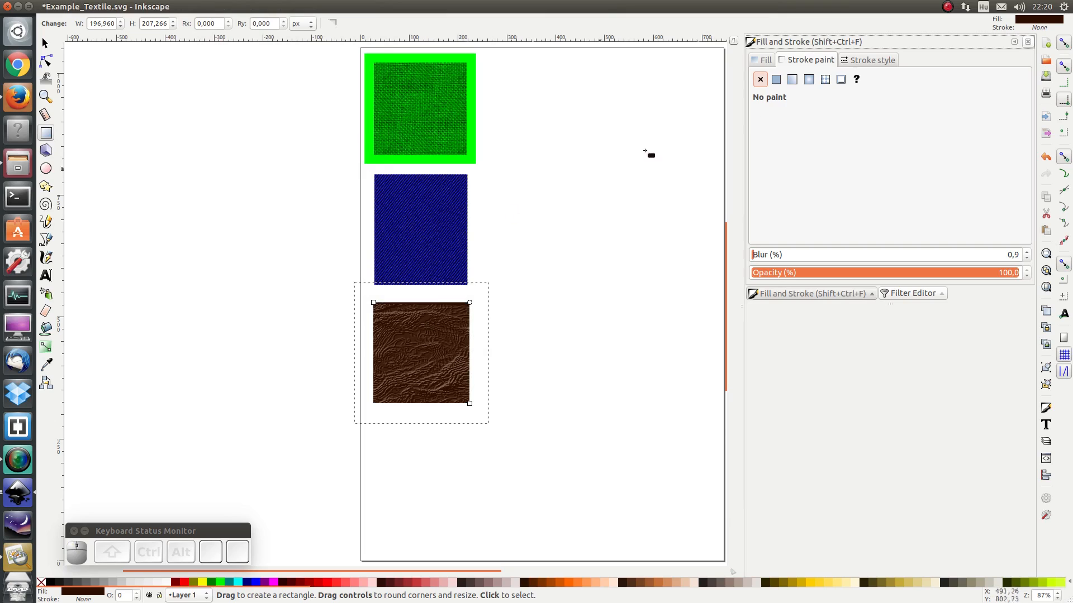
Link the base frequencies of the Embossed Leather filter's Turbulence effect, set them to 0,509, and deselect the rectangle.
{"action": "left_click", "coordinate": [893, 296]}
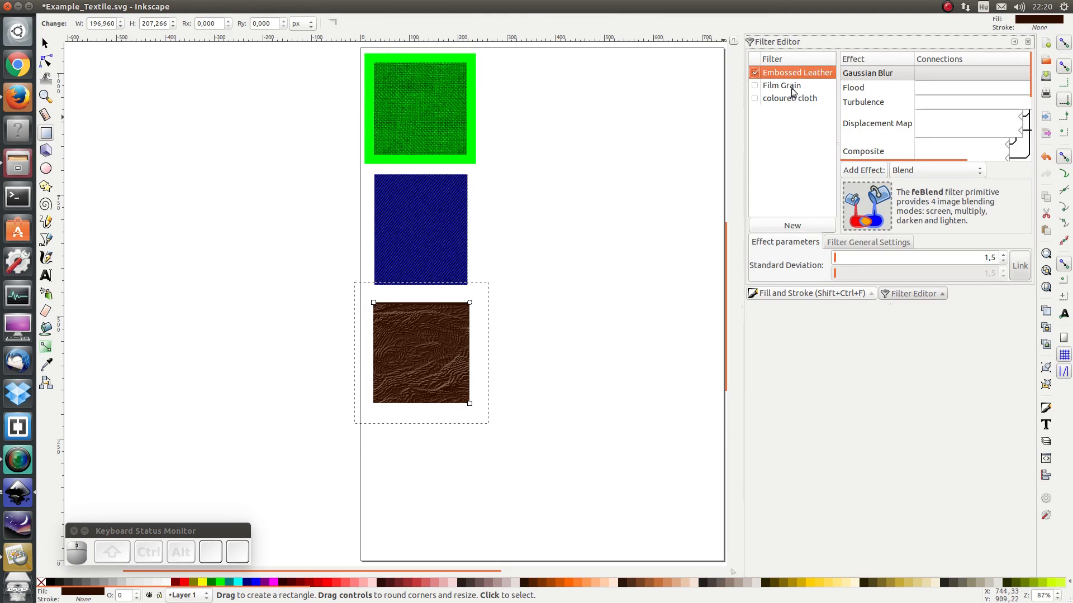
{"action": "left_click", "coordinate": [861, 102]}
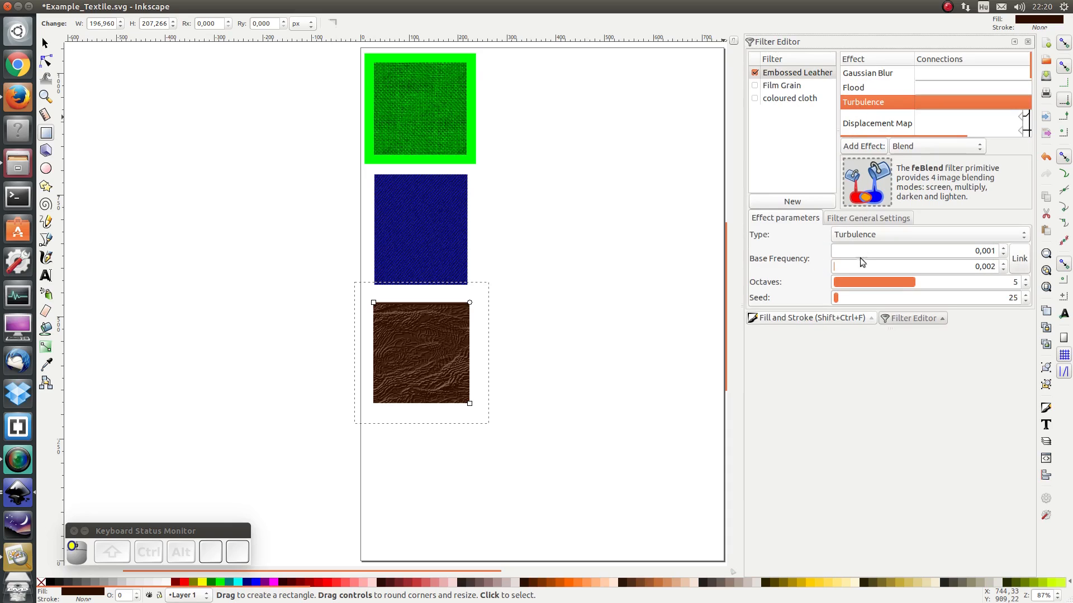
{"action": "left_click", "coordinate": [1020, 259]}
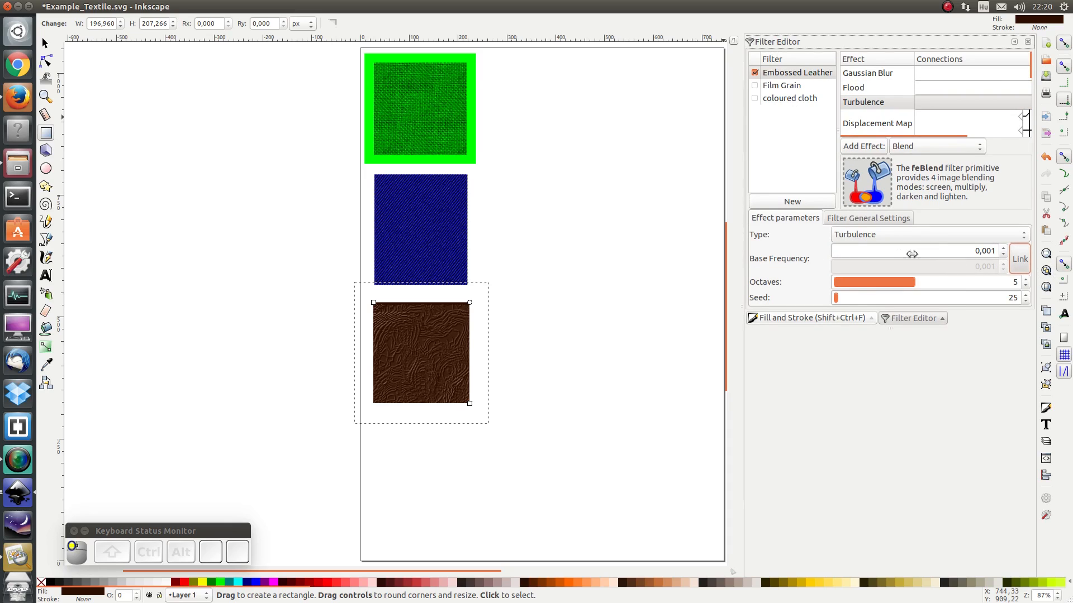
{"action": "left_click_drag", "start_coordinate": [870, 251], "coordinate": [915, 251]}
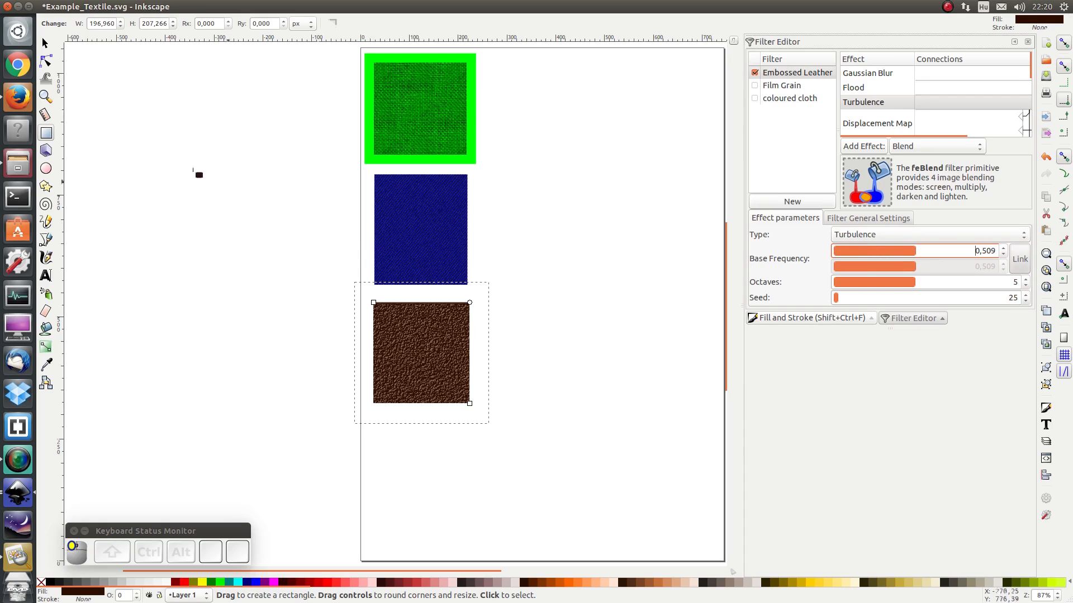
{"action": "left_click", "coordinate": [46, 43]}
{"action": "left_click", "coordinate": [216, 266]}
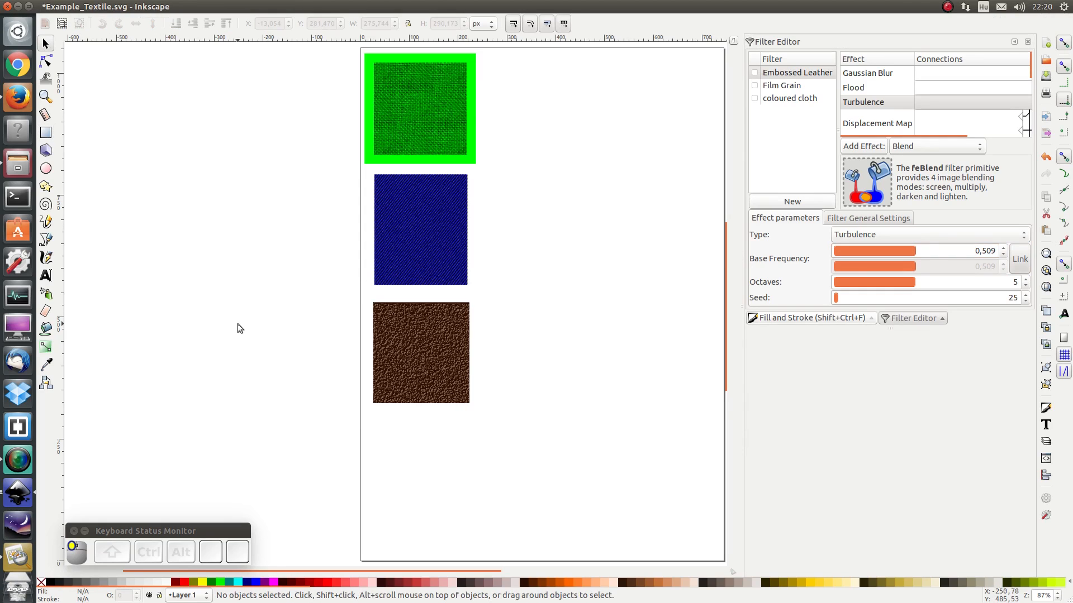
Move the brown leather rectangle slightly up, closer to the blue swatch.
{"action": "scroll", "coordinate": [239, 324], "scroll_direction": "down", "scroll_amount": 3}
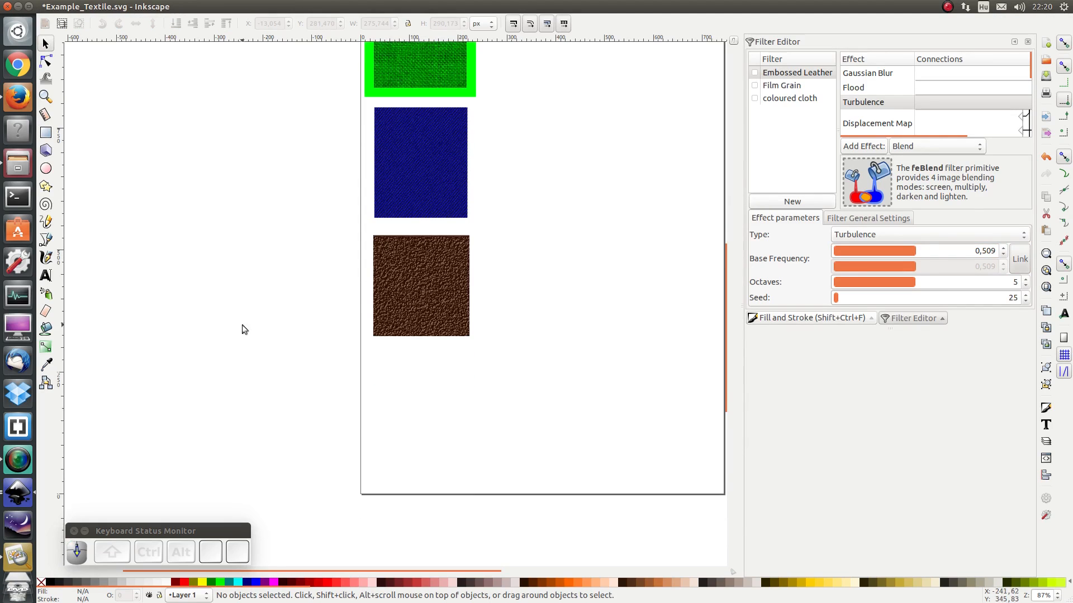
{"action": "left_click", "coordinate": [408, 302]}
{"action": "left_click_drag", "start_coordinate": [407, 301], "coordinate": [407, 294]}
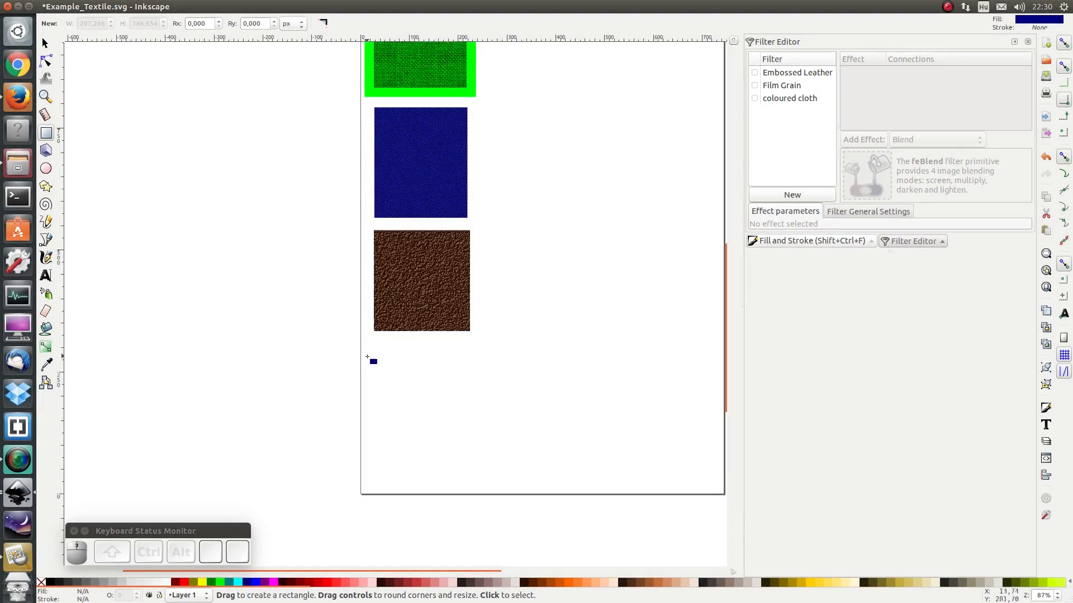
Draw a rectangle about 212 × 184 px below the leather swatch and fill it dark teal, HSL 136, 255, 52.
{"action": "left_click_drag", "start_coordinate": [373, 358], "coordinate": [476, 448]}
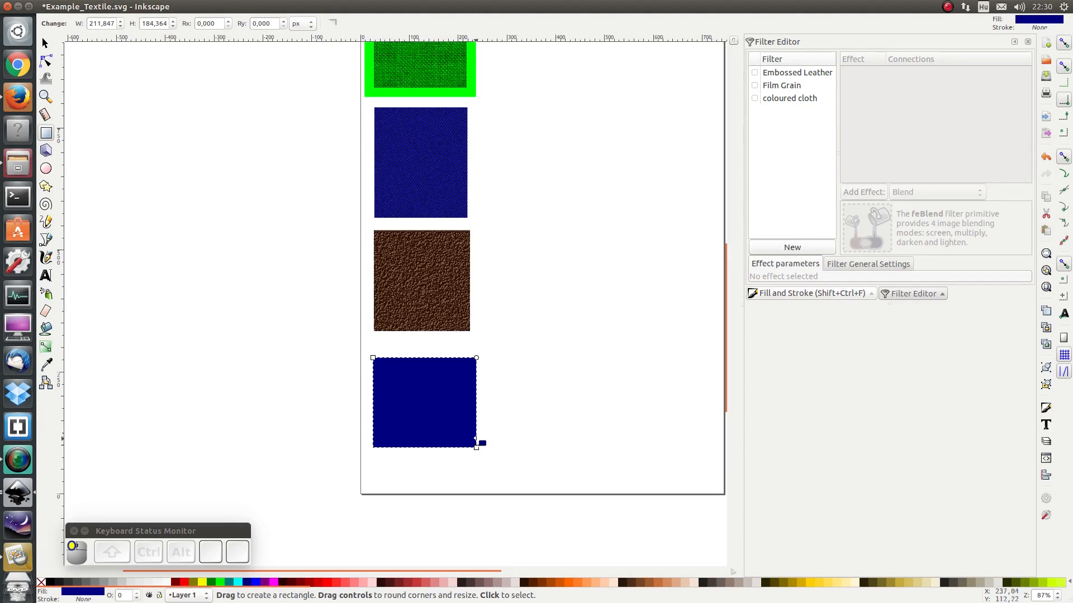
{"action": "left_click", "coordinate": [820, 296]}
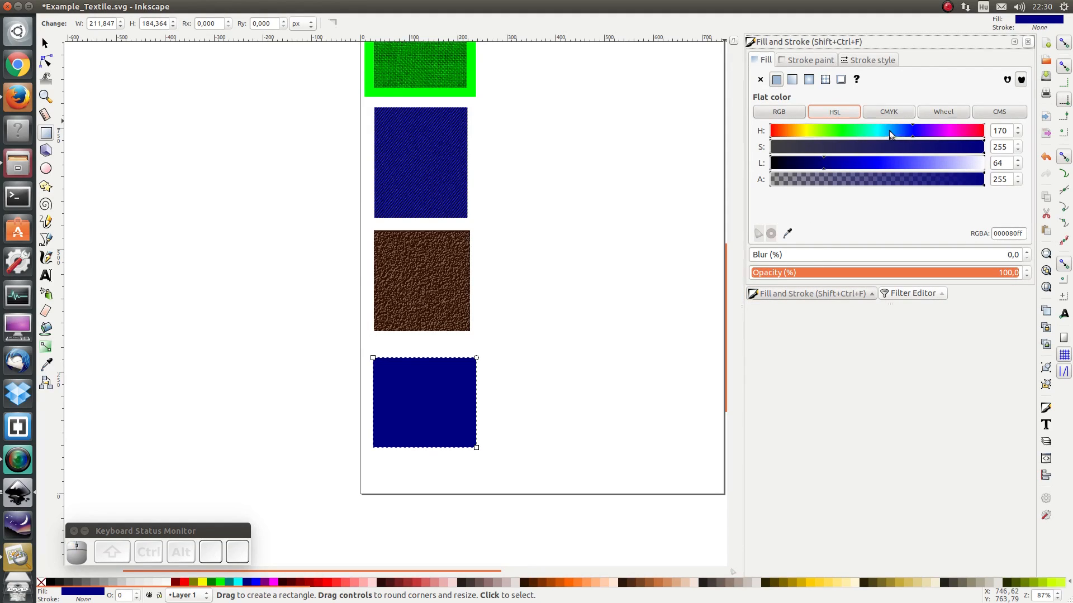
{"action": "left_click_drag", "start_coordinate": [881, 135], "coordinate": [884, 133]}
{"action": "left_click_drag", "start_coordinate": [813, 163], "coordinate": [810, 162]}
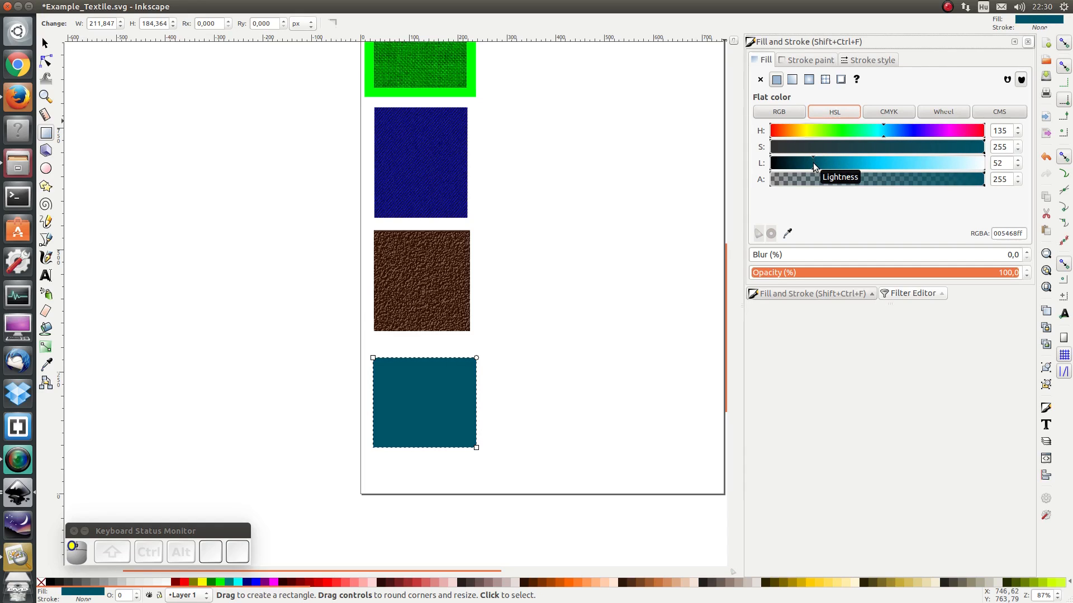
Duplicate the teal rectangle in place and raise the copy's fill lightness to 78.
{"action": "left_click", "coordinate": [45, 44]}
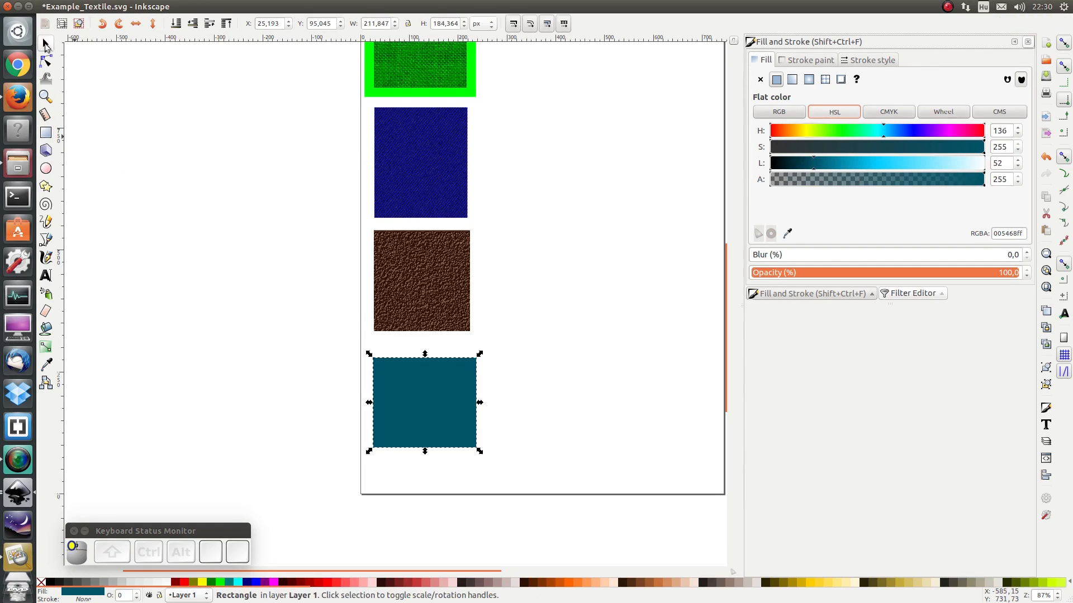
{"action": "key", "text": "ctrl"}
{"action": "key", "text": "ctrl+d"}
{"action": "left_click_drag", "start_coordinate": [834, 164], "coordinate": [836, 168]}
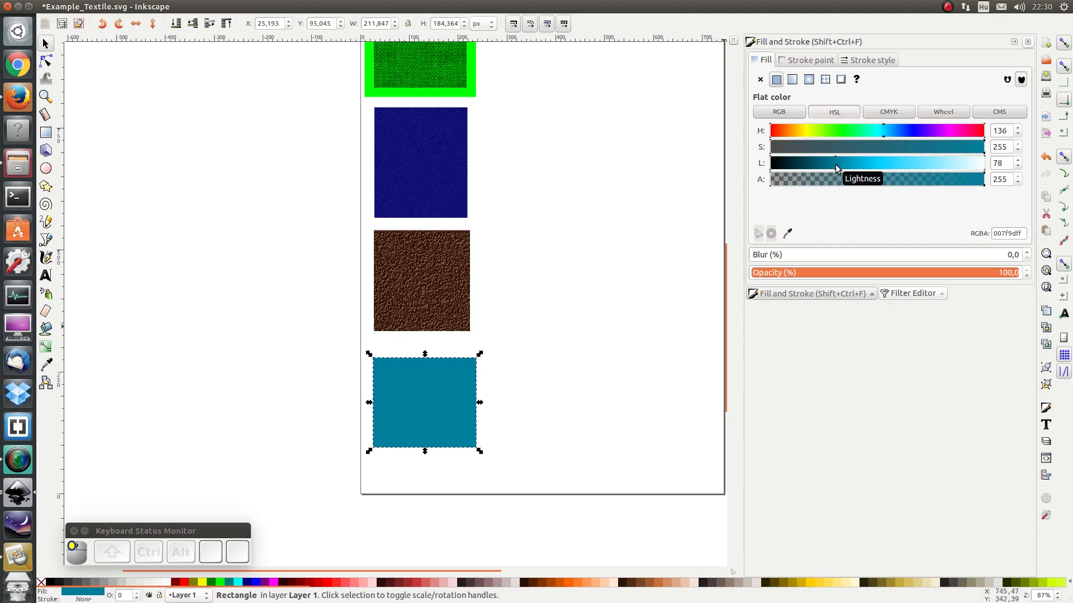
Apply the Tartan overlay filter to the lighter teal rectangle.
{"action": "left_click", "coordinate": [217, 7]}
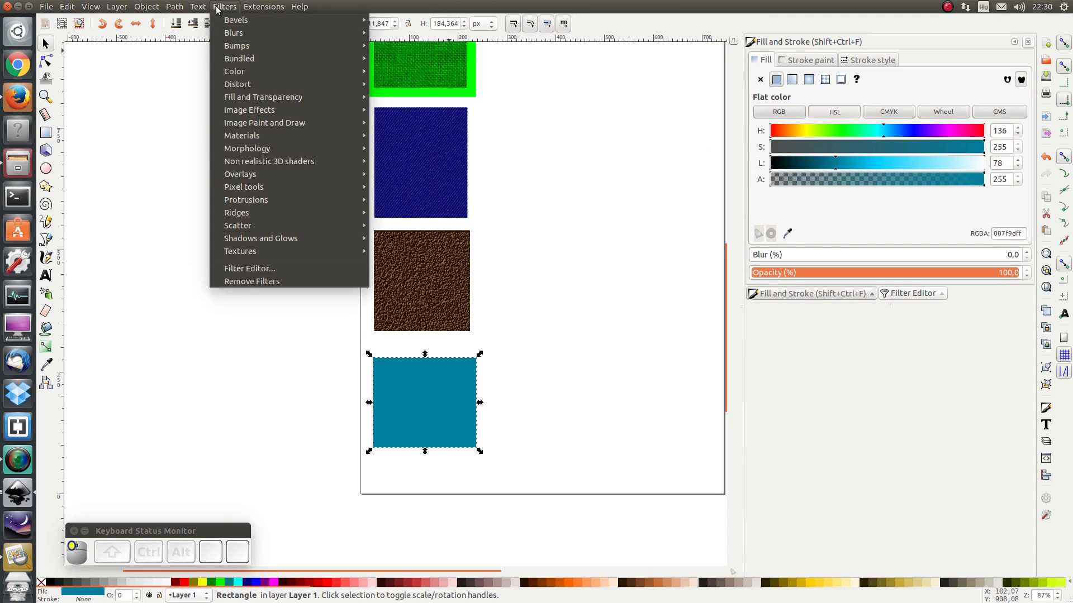
{"action": "mouse_move", "coordinate": [310, 174]}
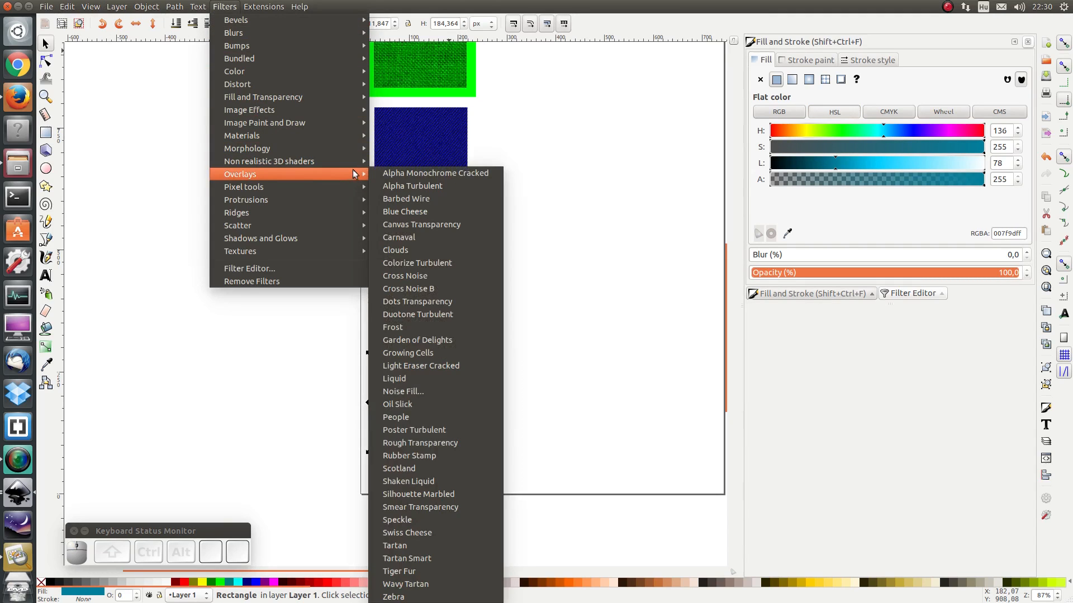
{"action": "left_click", "coordinate": [445, 541]}
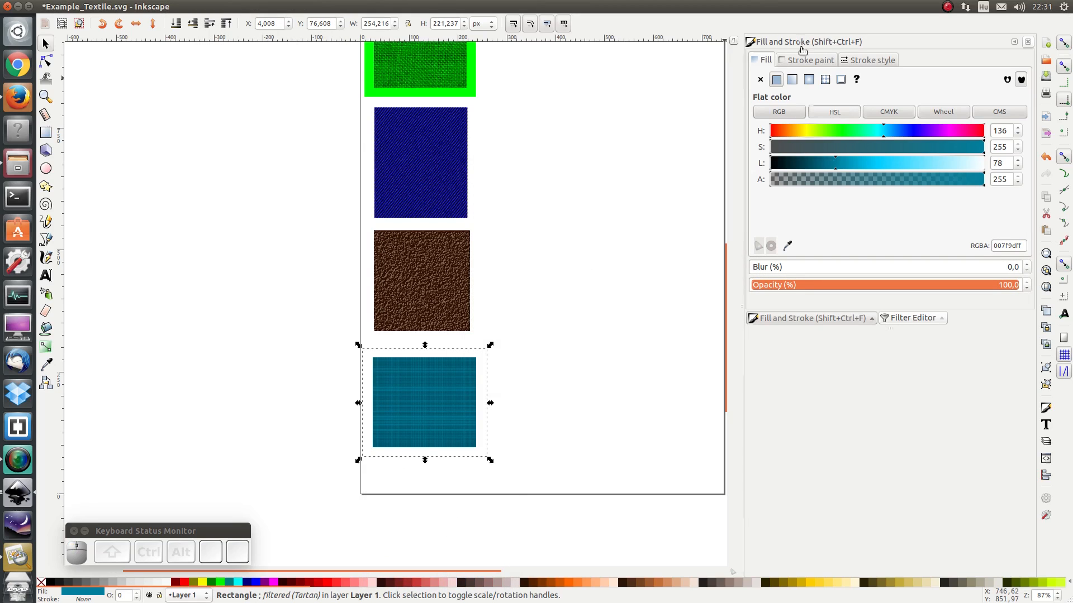
Set the second base frequency of the Tartan filter's first Turbulence effect to 0,805.
{"action": "left_click", "coordinate": [898, 320]}
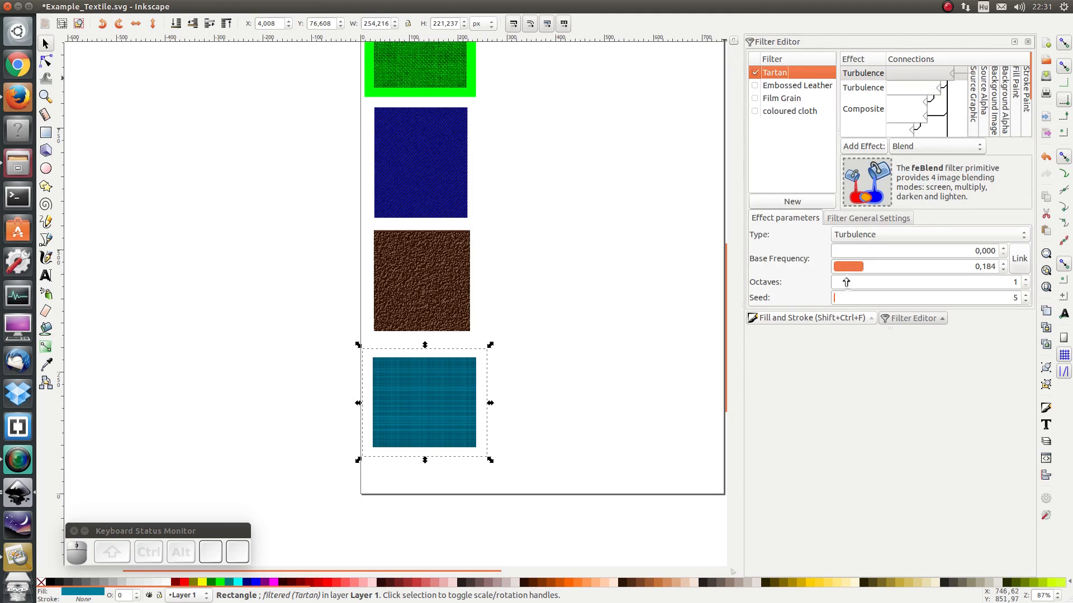
{"action": "left_click", "coordinate": [856, 76]}
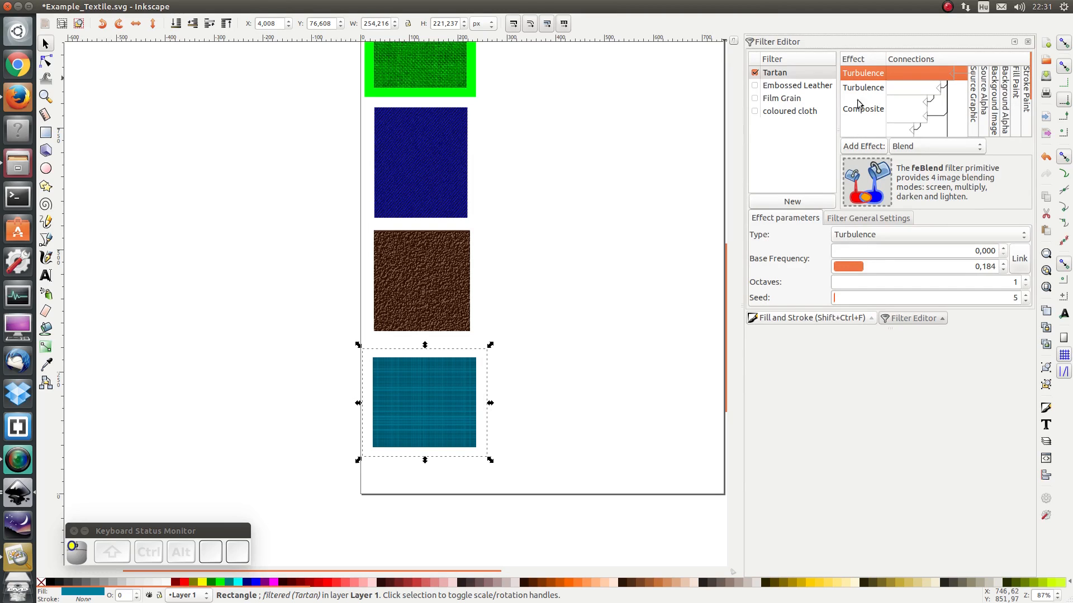
{"action": "left_click_drag", "start_coordinate": [872, 269], "coordinate": [964, 267]}
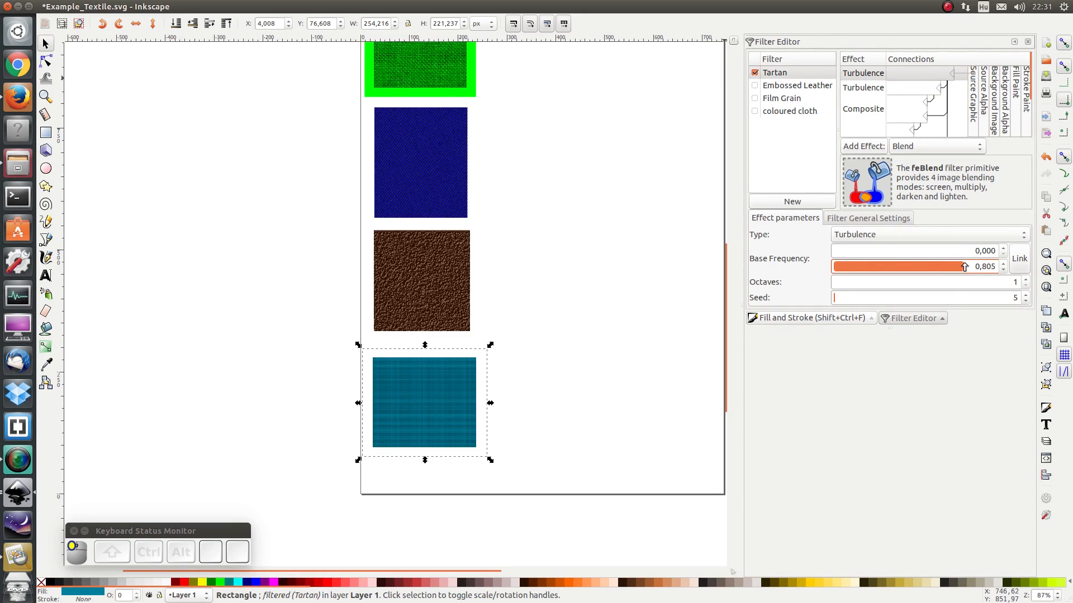
Set the first base frequency of the Tartan filter's second Turbulence effect to 0,809.
{"action": "left_click", "coordinate": [849, 110]}
{"action": "left_click", "coordinate": [855, 90]}
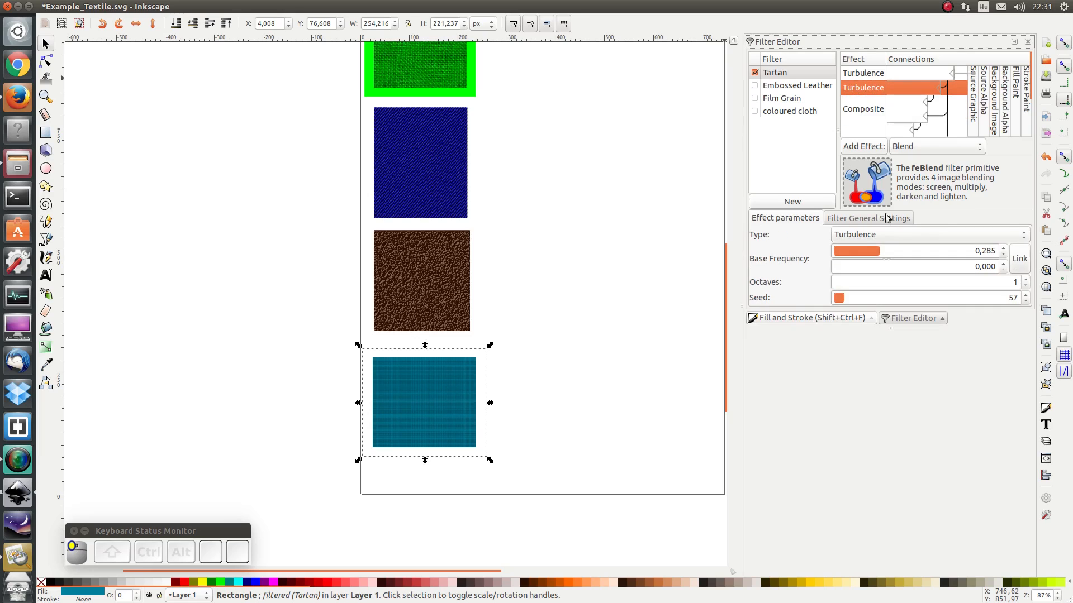
{"action": "left_click_drag", "start_coordinate": [879, 252], "coordinate": [955, 254]}
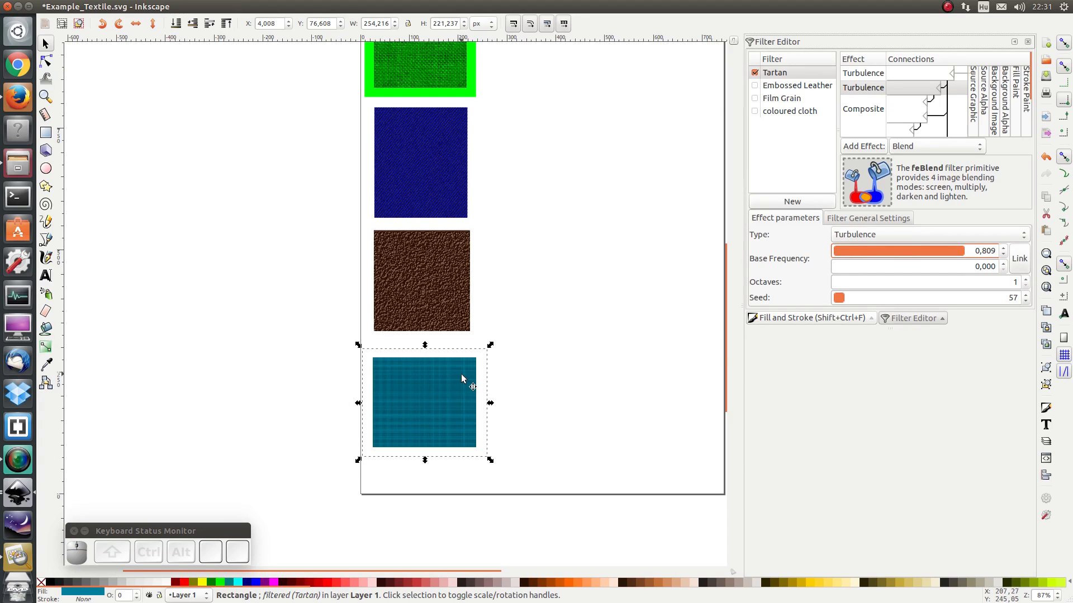
{"action": "left_click", "coordinate": [587, 400]}
{"action": "left_click", "coordinate": [422, 410]}
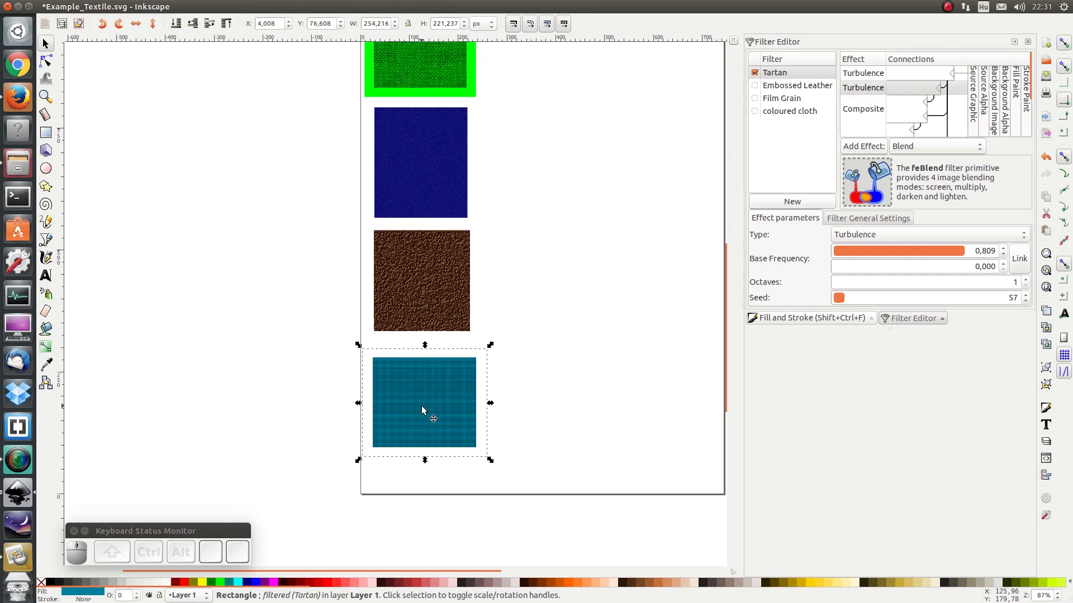
{"action": "key", "text": "ctrl"}
{"action": "left_click", "coordinate": [526, 396]}
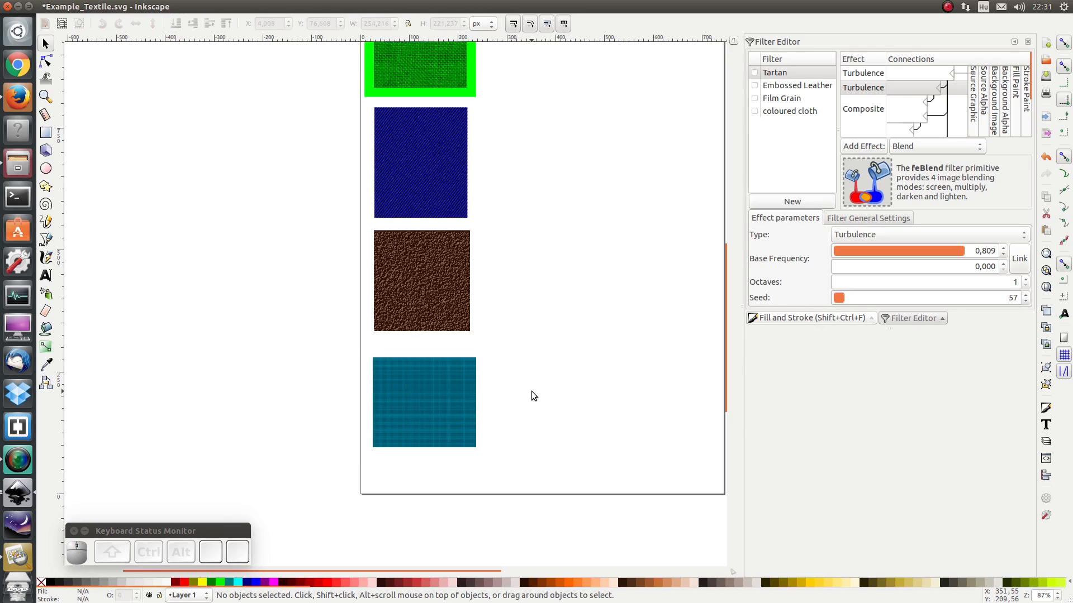
Paste a copy of the tartan rectangle in place and raise the copy's fill lightness to 118.
{"action": "key", "text": "ctrl"}
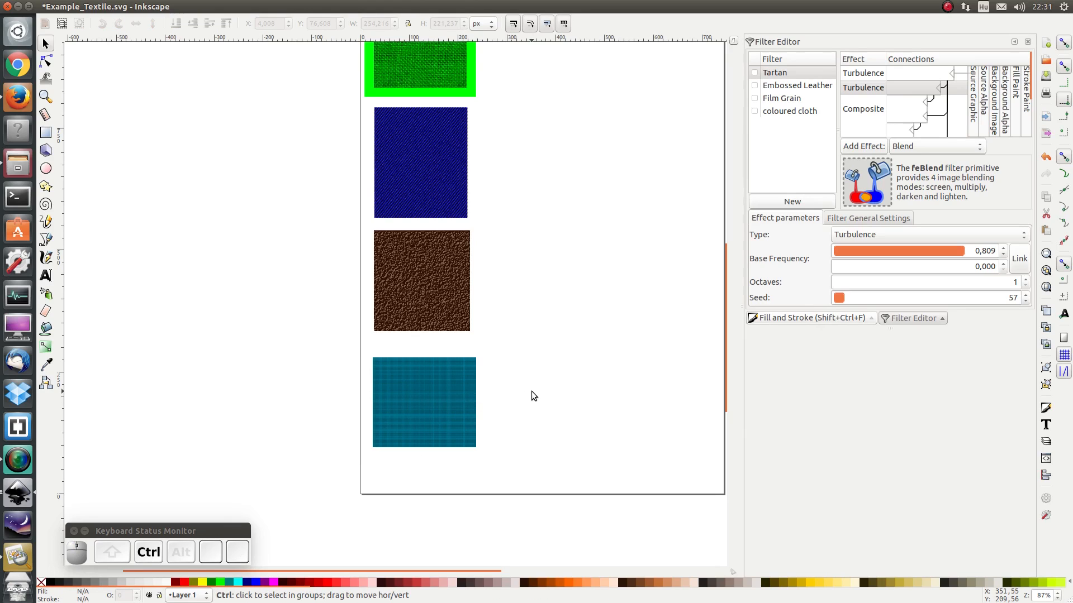
{"action": "key", "text": "ctrl+alt+v"}
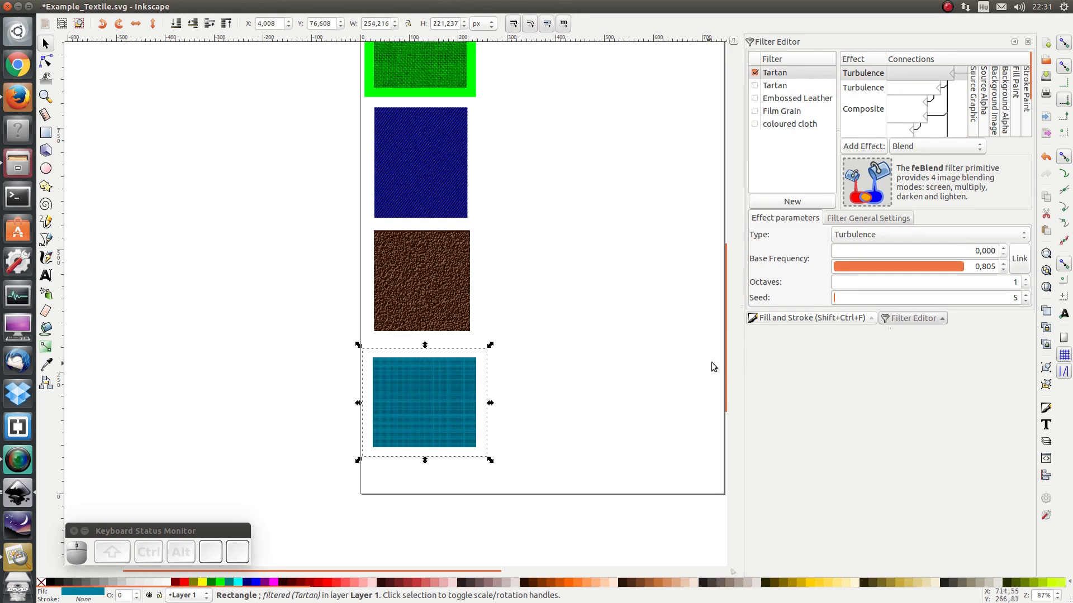
{"action": "left_click", "coordinate": [815, 324]}
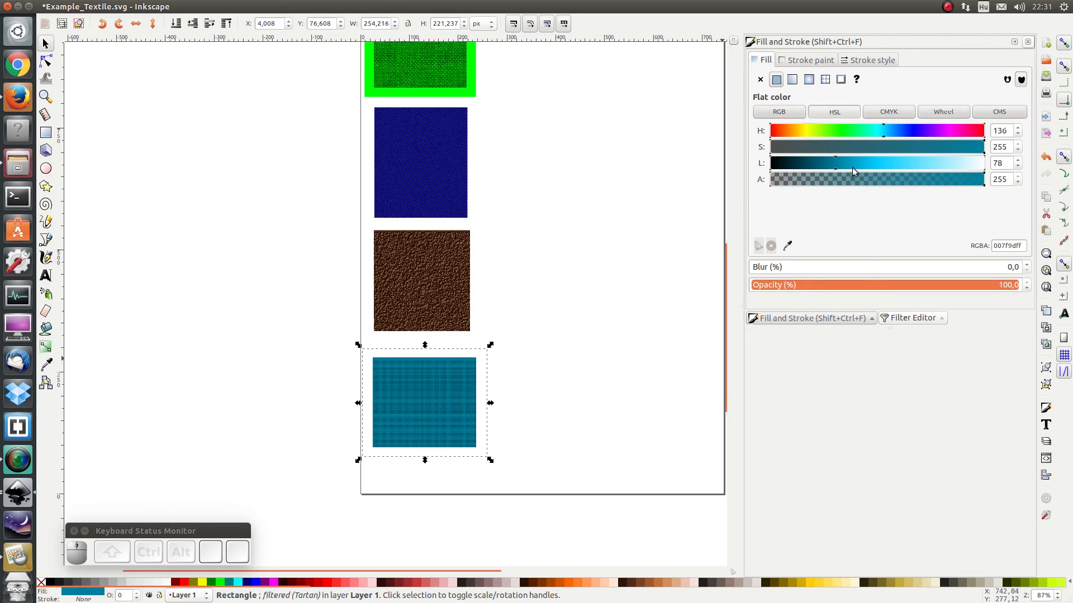
{"action": "left_click_drag", "start_coordinate": [852, 166], "coordinate": [861, 166]}
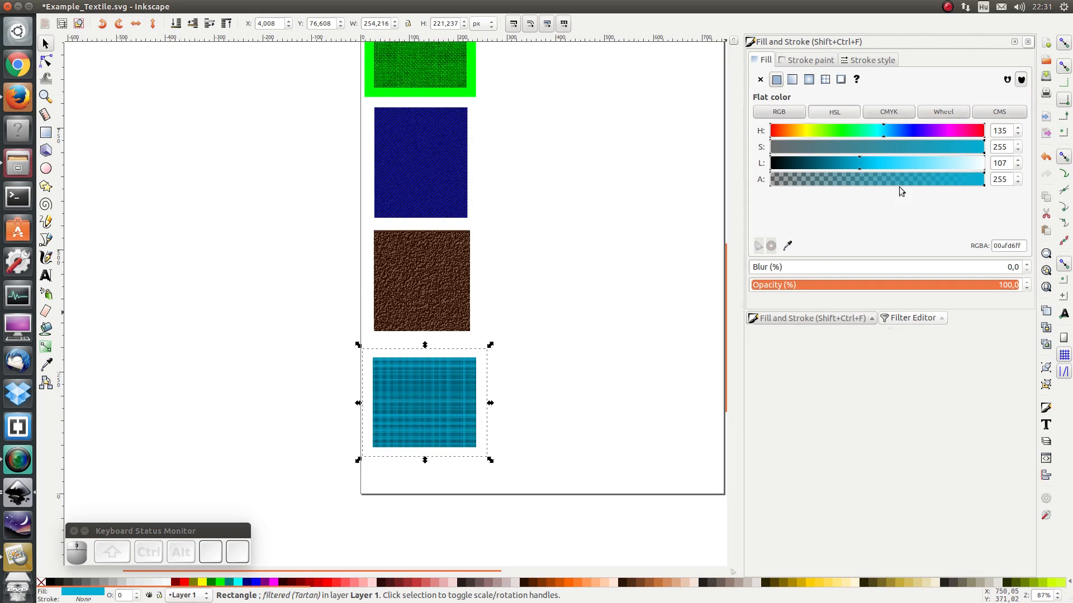
{"action": "left_click_drag", "start_coordinate": [865, 166], "coordinate": [869, 166]}
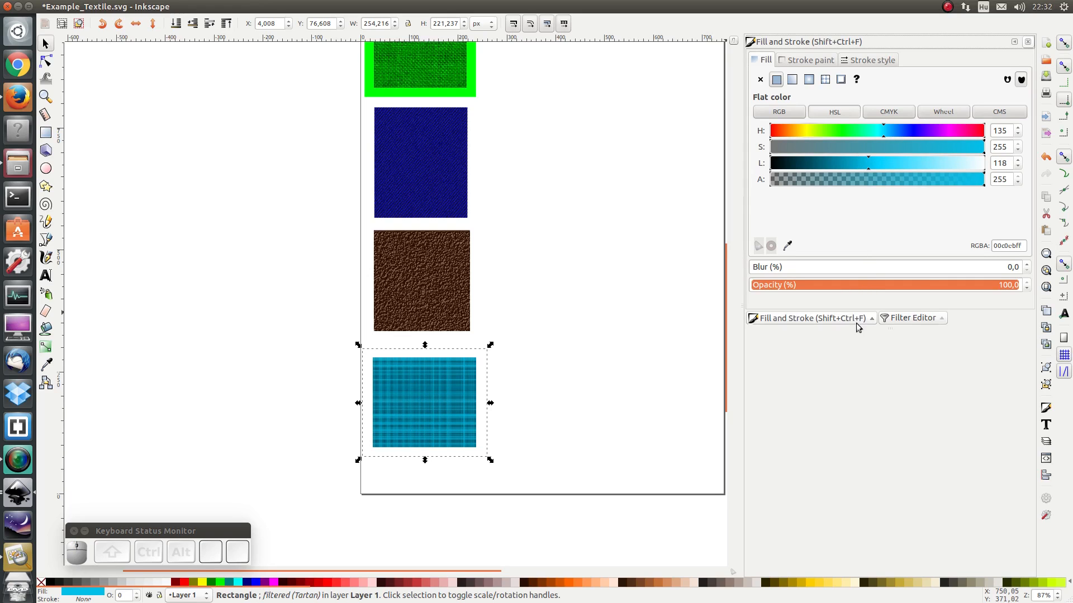
Set the seed of the first Turbulence effect in the pasted rectangle's Tartan filter to 16.
{"action": "left_click", "coordinate": [912, 318]}
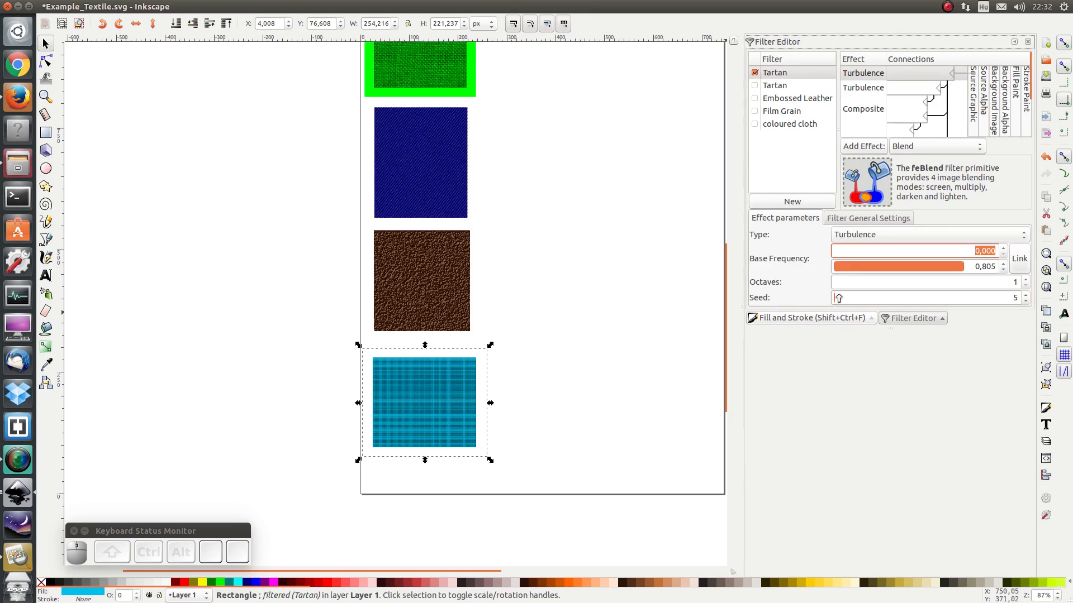
{"action": "left_click", "coordinate": [1026, 294]}
{"action": "left_click", "coordinate": [1026, 295]}
{"action": "left_click", "coordinate": [1026, 295]}
{"action": "left_click", "coordinate": [1026, 294]}
{"action": "left_click", "coordinate": [1026, 294]}
{"action": "left_click", "coordinate": [1026, 294]}
{"action": "left_click", "coordinate": [1026, 295]}
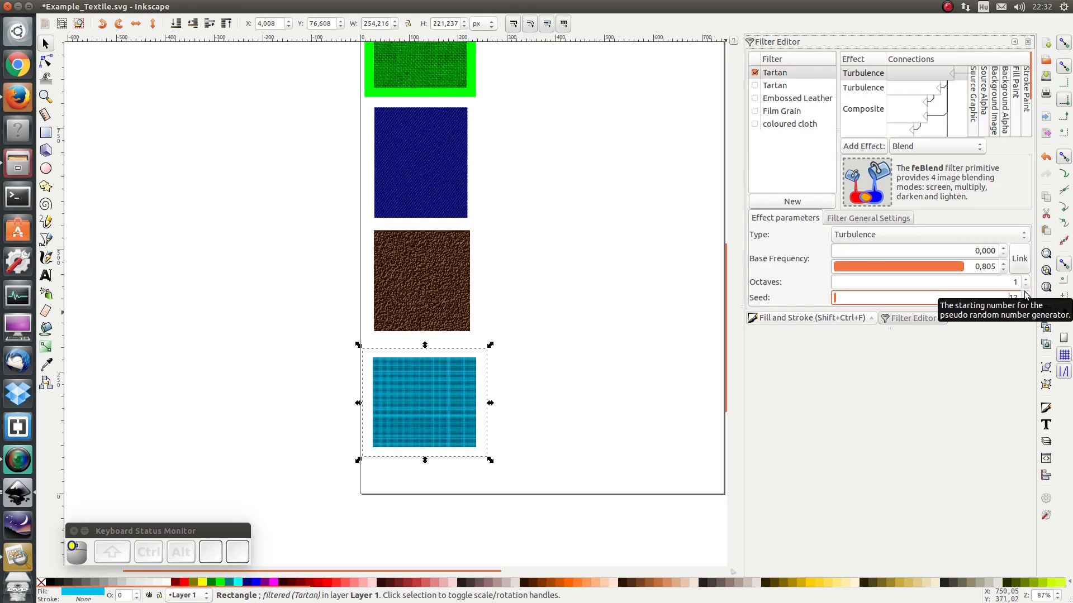
{"action": "left_click", "coordinate": [1025, 294]}
{"action": "left_click", "coordinate": [1026, 294]}
{"action": "left_click", "coordinate": [1025, 295]}
{"action": "left_click", "coordinate": [1026, 295]}
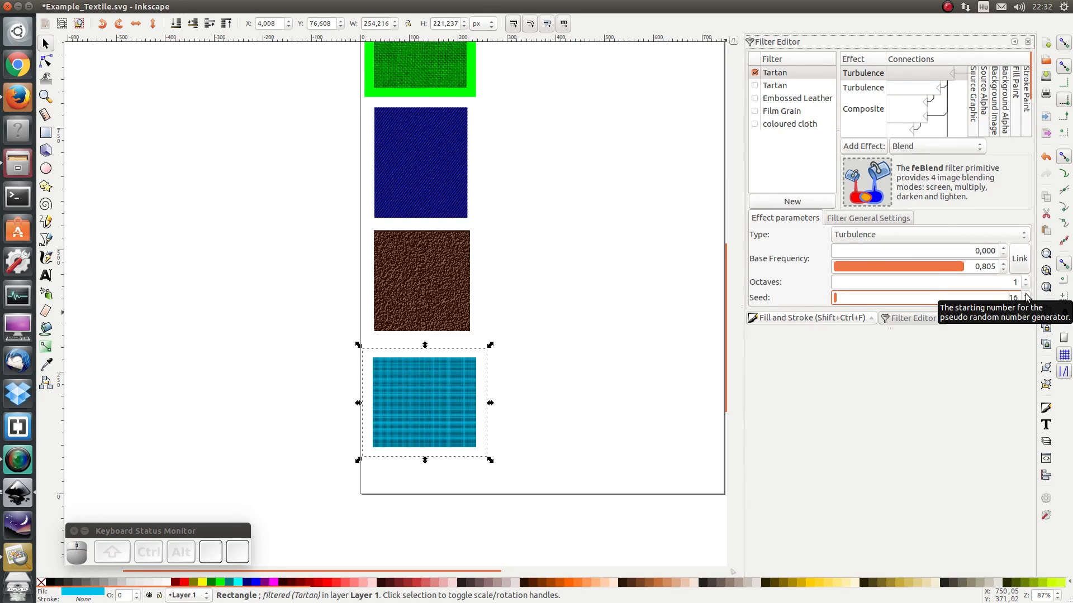
Set the seed of the second Turbulence effect in the same Tartan filter to 60.
{"action": "left_click", "coordinate": [861, 89]}
{"action": "left_click", "coordinate": [1020, 296]}
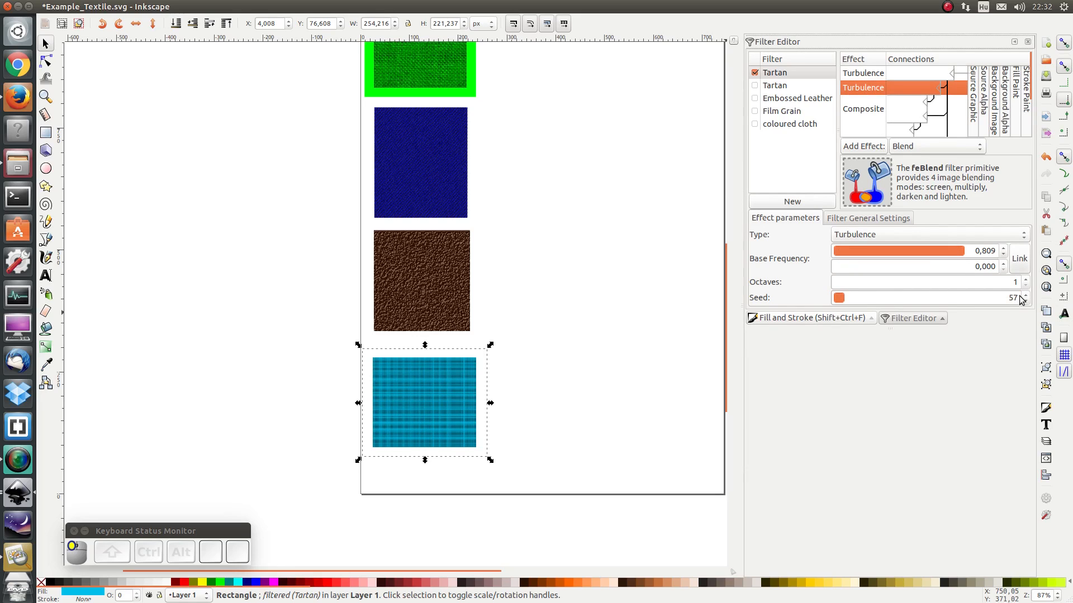
{"action": "left_click", "coordinate": [1026, 295]}
{"action": "left_click", "coordinate": [1026, 295]}
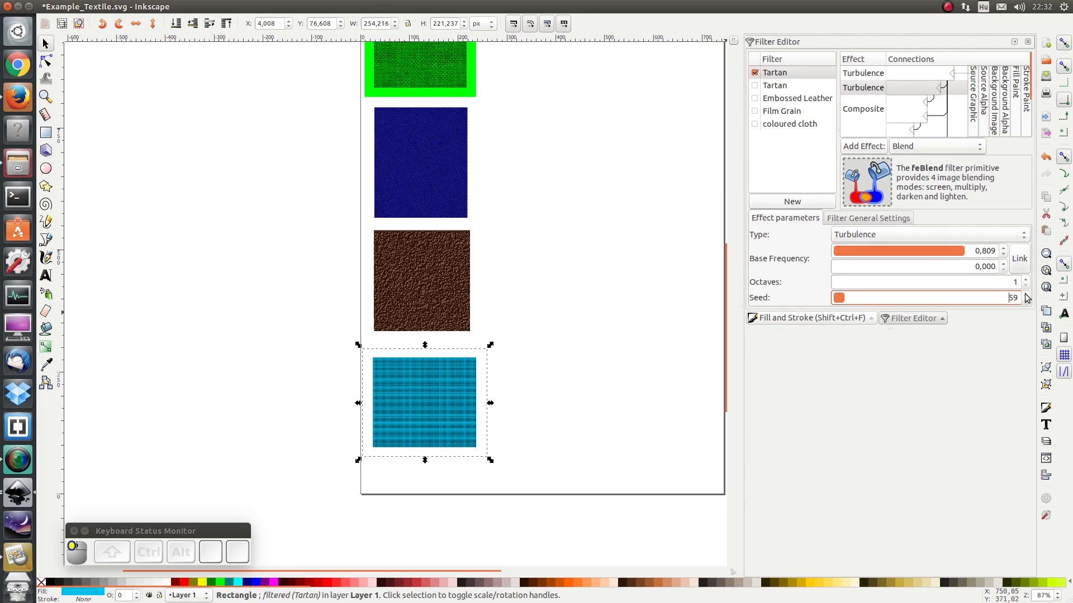
{"action": "left_click", "coordinate": [1025, 295]}
Paste another copy of the teal tartan rectangle in place and raise its fill lightness to 123.
{"action": "key", "text": "ctrl"}
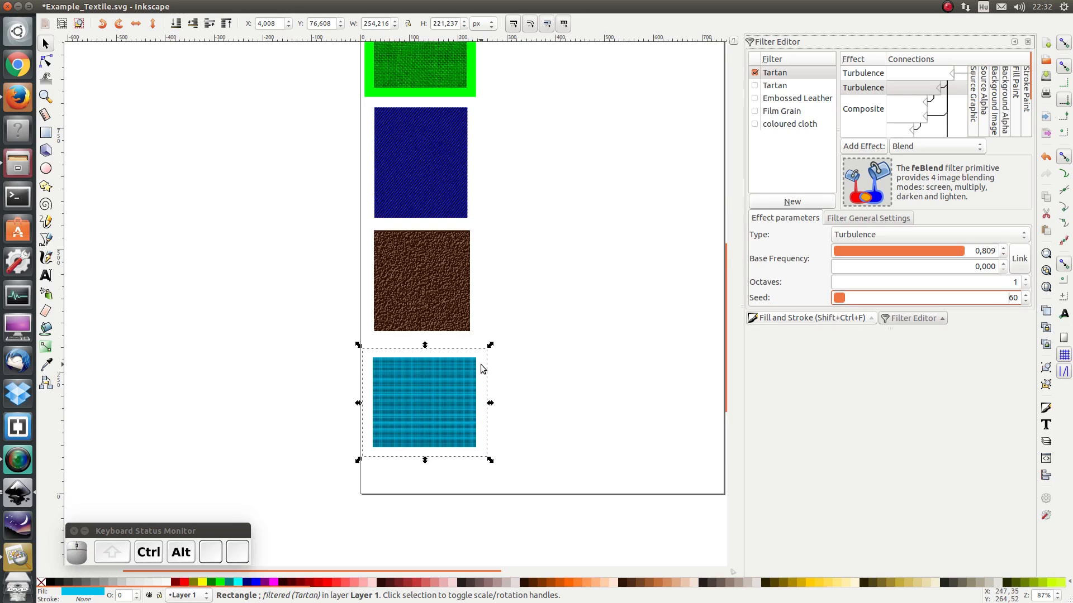
{"action": "key", "text": "ctrl+alt+v"}
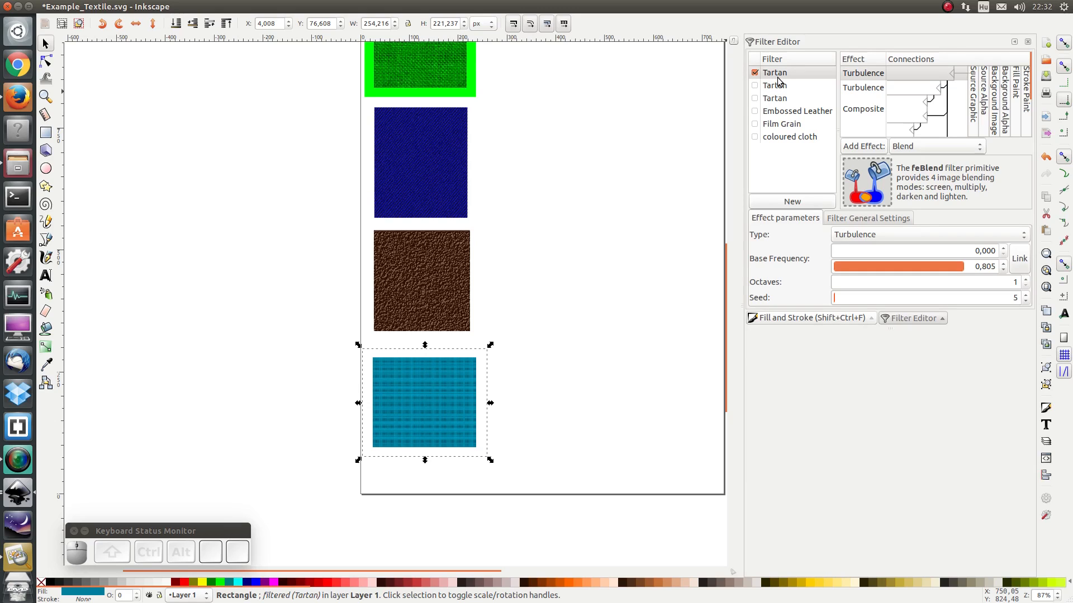
{"action": "left_click", "coordinate": [831, 318]}
{"action": "left_click_drag", "start_coordinate": [850, 168], "coordinate": [873, 168]}
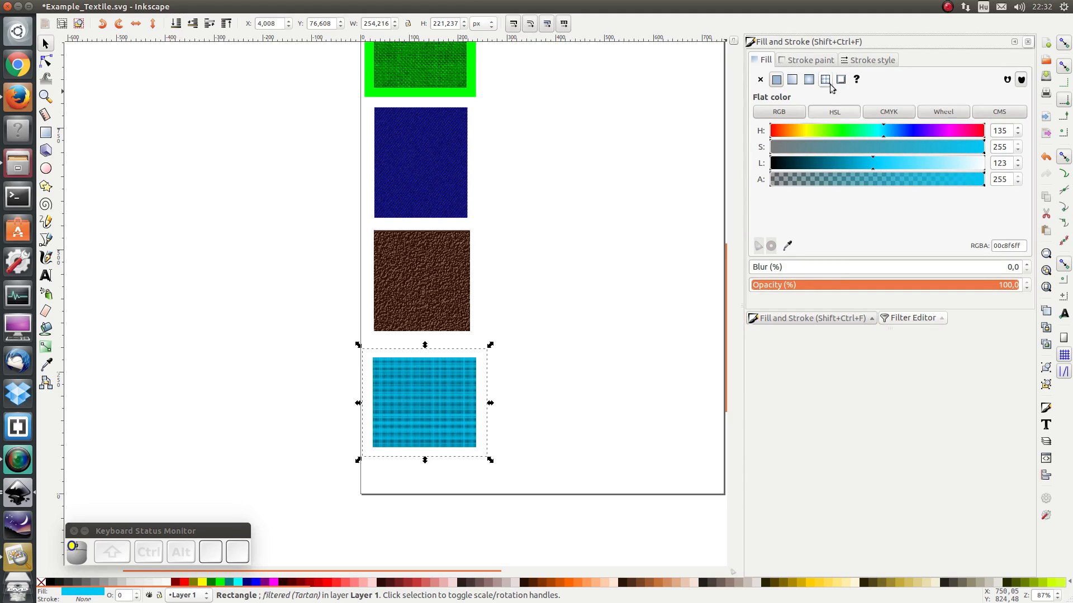
Set the seed of the first Turbulence effect in the newest rectangle's Tartan filter to 8.
{"action": "left_click", "coordinate": [896, 322]}
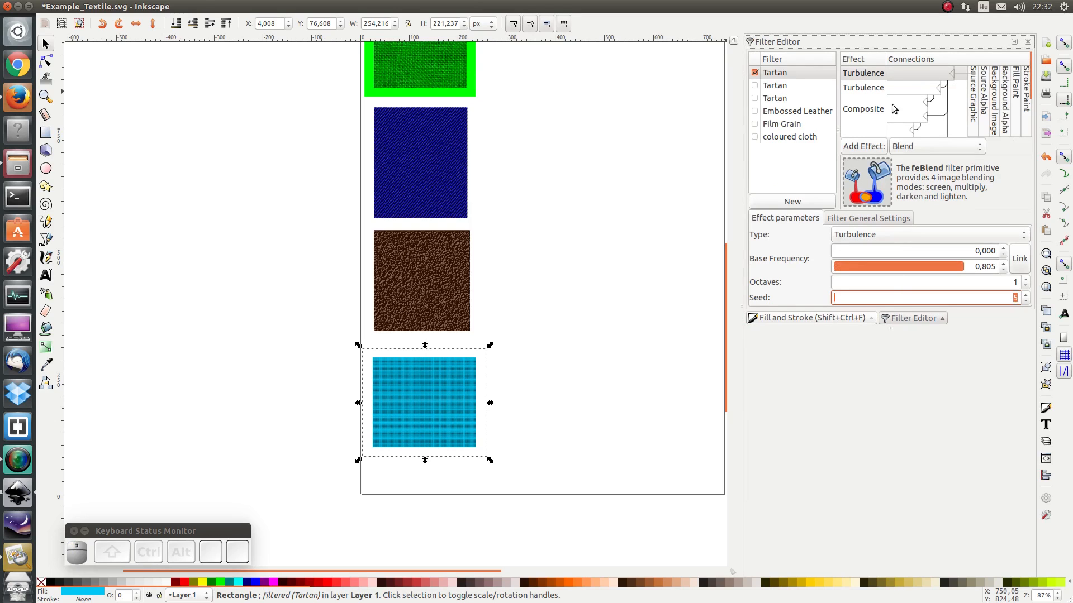
{"action": "left_click", "coordinate": [1026, 294]}
{"action": "left_click", "coordinate": [1026, 295]}
{"action": "left_click", "coordinate": [1025, 294]}
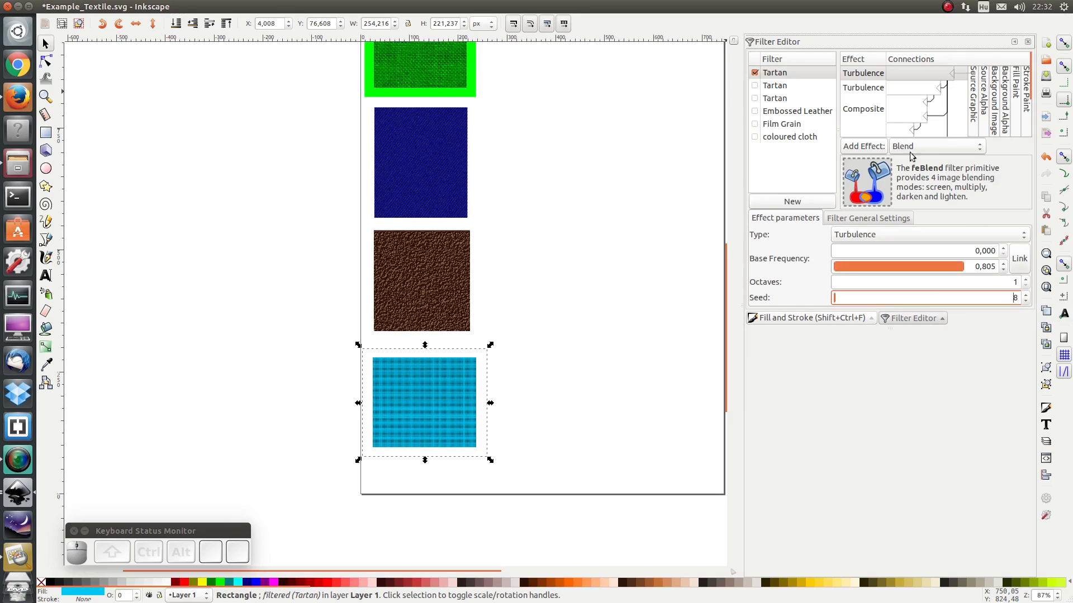
Set the seed of the newest Tartan filter's second Turbulence effect to 60 and deselect the rectangle.
{"action": "left_click", "coordinate": [876, 87]}
{"action": "left_click", "coordinate": [1026, 295]}
{"action": "left_click", "coordinate": [1025, 295]}
{"action": "left_click", "coordinate": [1026, 295]}
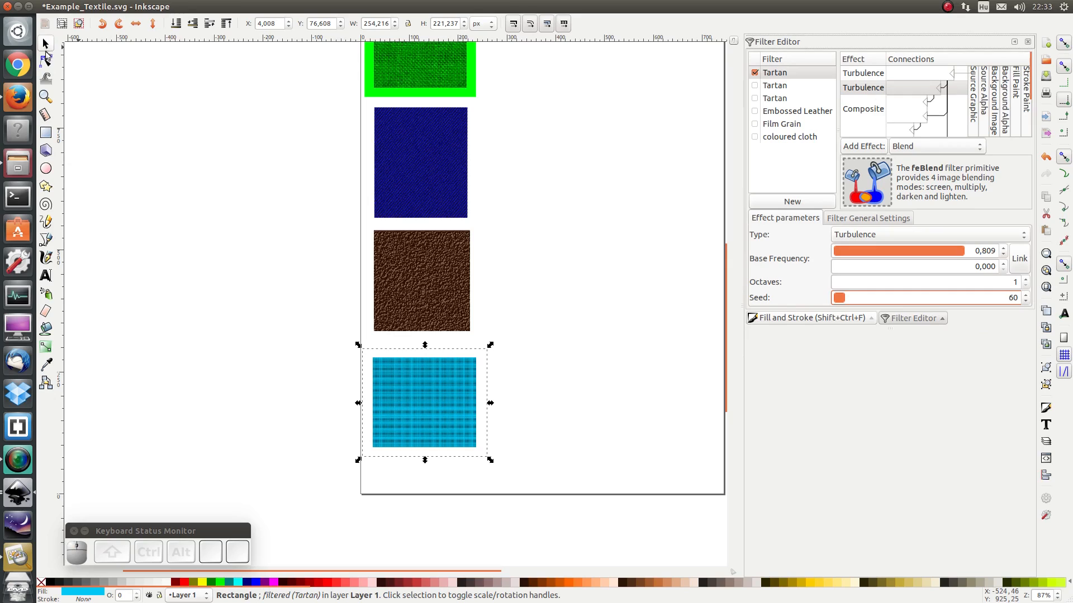
{"action": "left_click", "coordinate": [256, 251]}
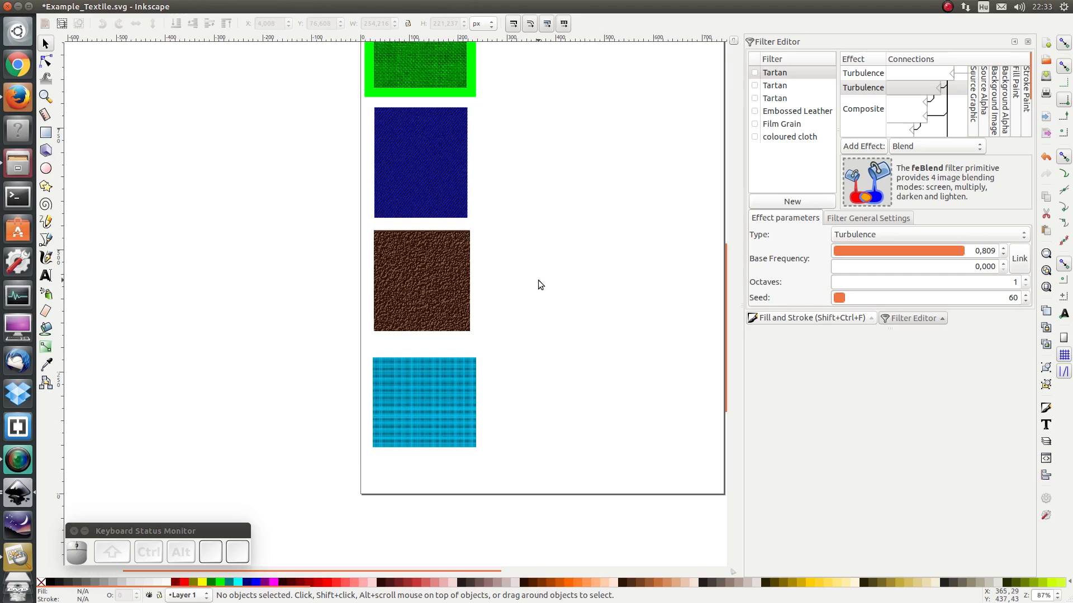
{"action": "key", "text": "ctrl"}
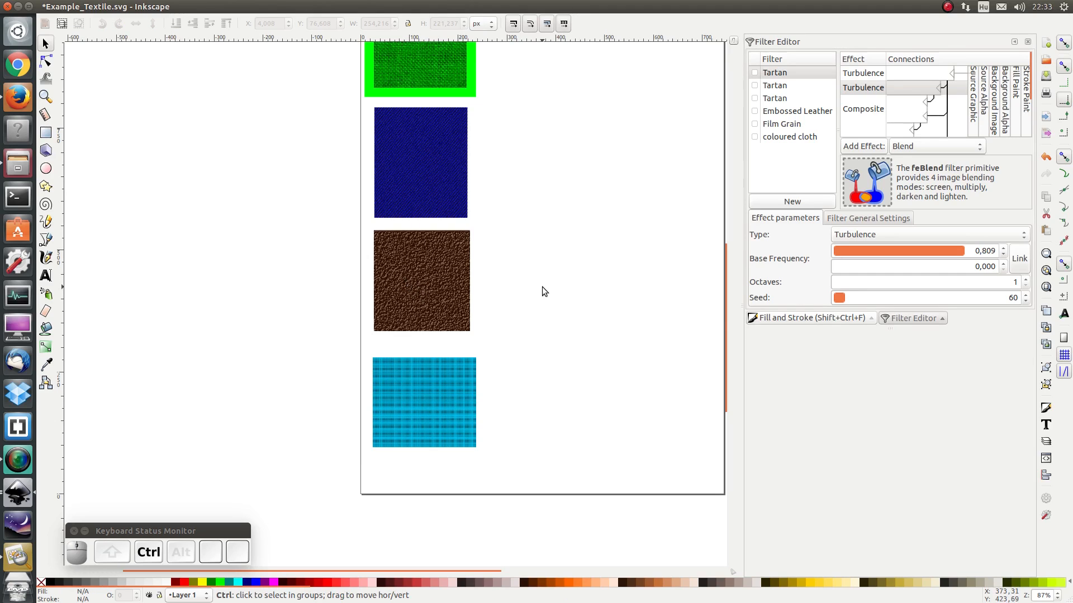